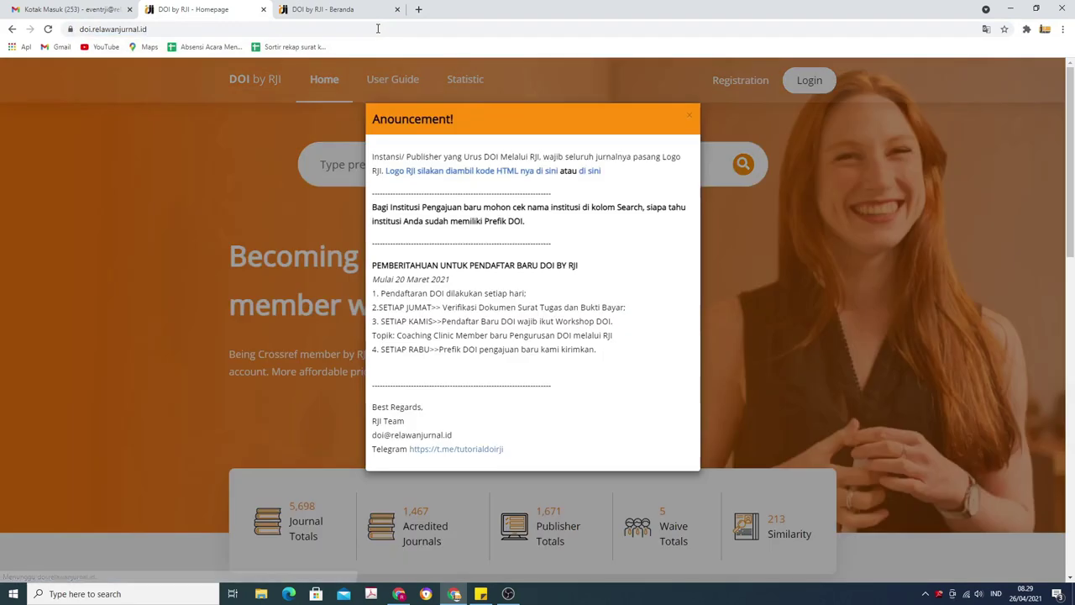
Dismiss the announcement pop-up and go to the DOI by RJI registration page.
{"action": "left_click", "coordinate": [689, 116]}
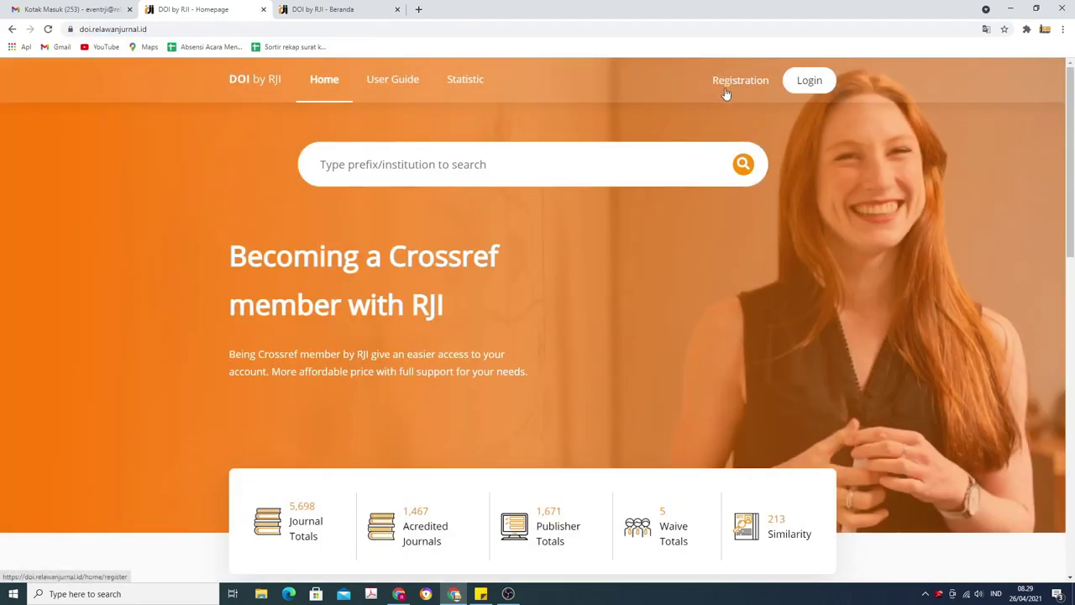
{"action": "left_click", "coordinate": [739, 84]}
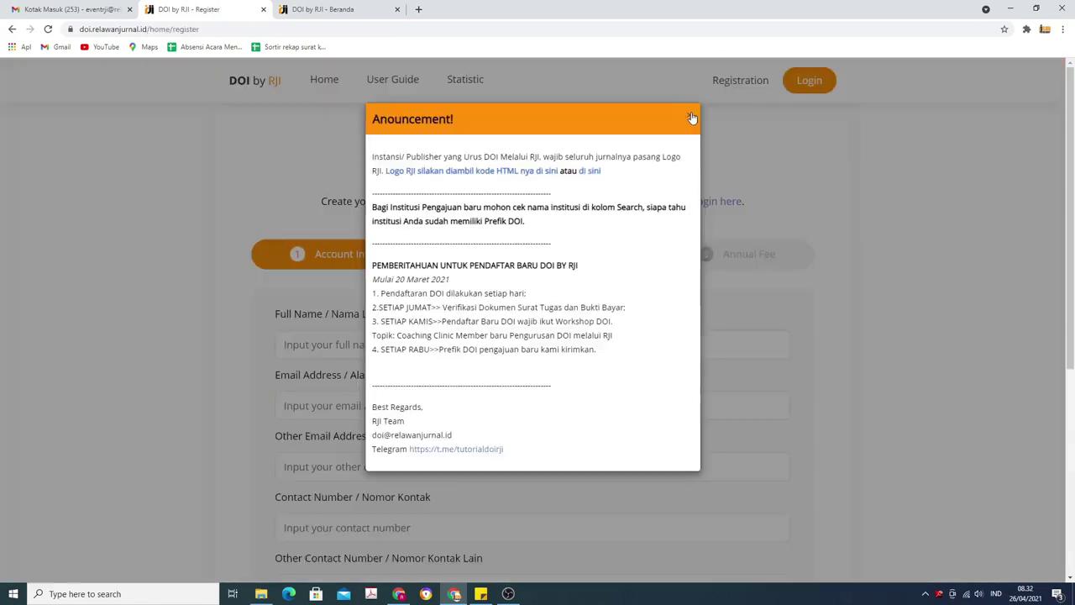
Enter the applicant's full name, primary e-mail and other e-mail on the account form.
{"action": "left_click", "coordinate": [688, 115]}
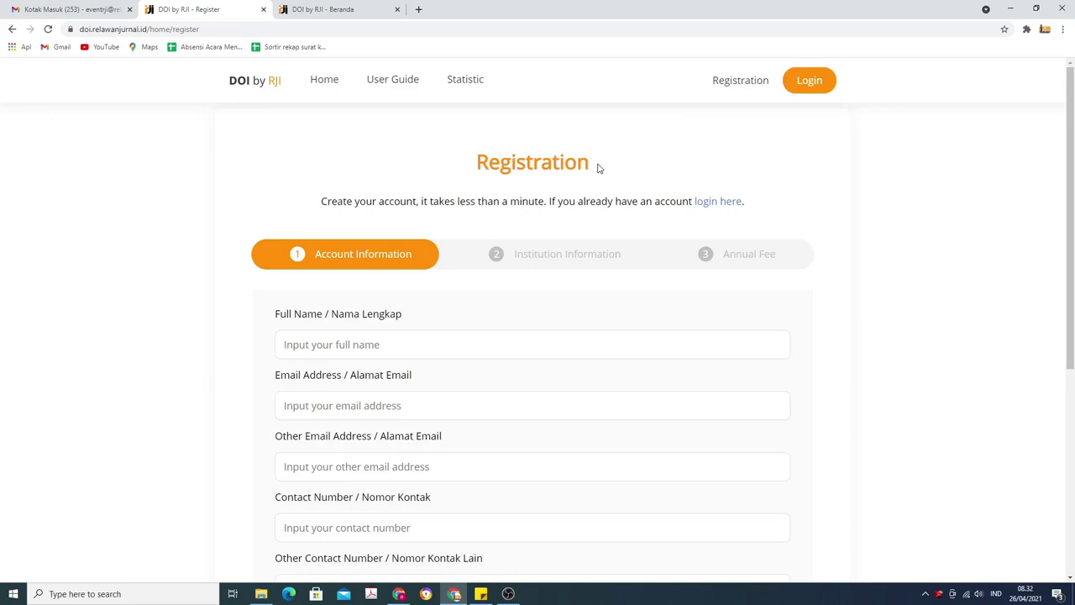
{"action": "scroll", "coordinate": [599, 167], "scroll_direction": "down", "scroll_amount": 1}
{"action": "left_click", "coordinate": [514, 231]}
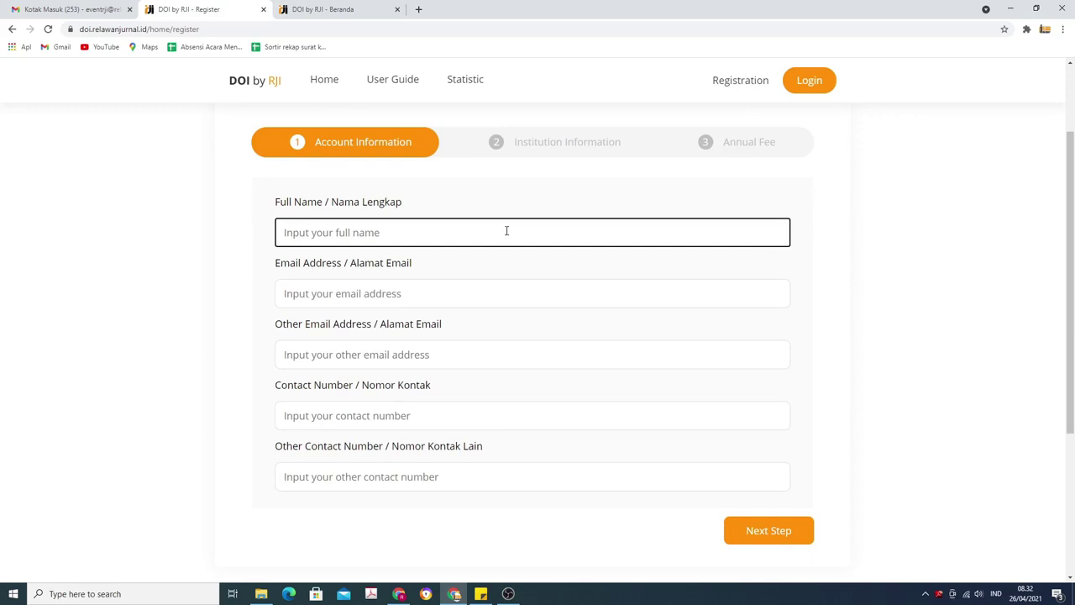
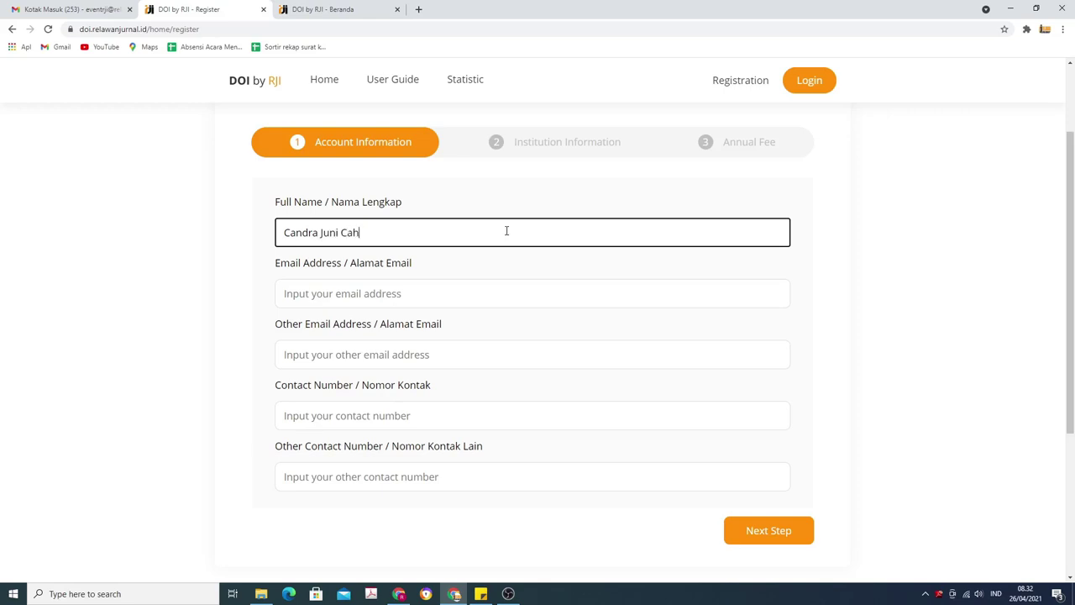
{"action": "key", "text": "Tab"}
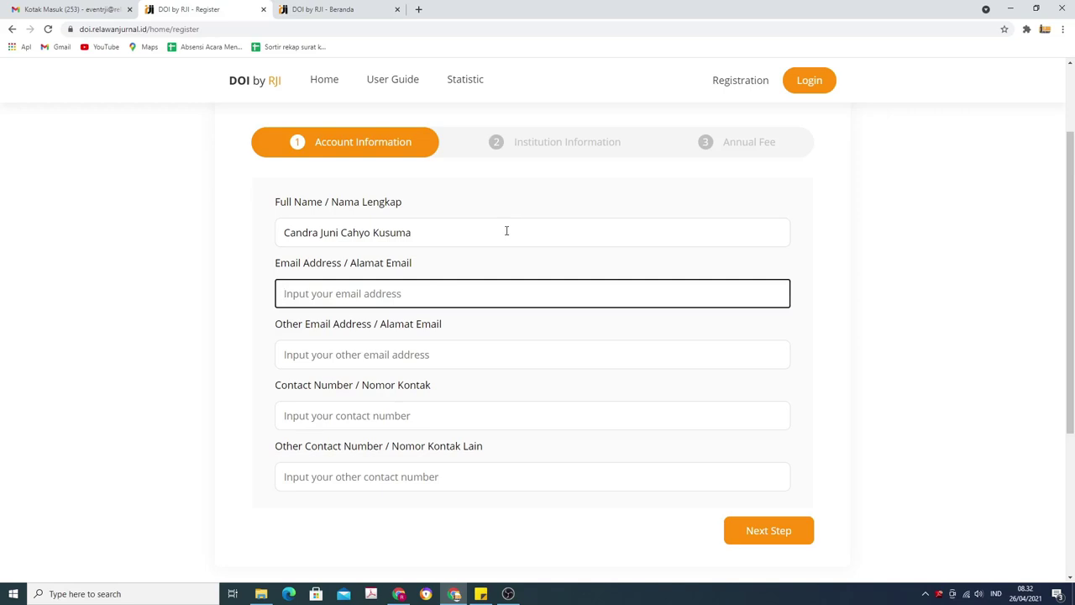
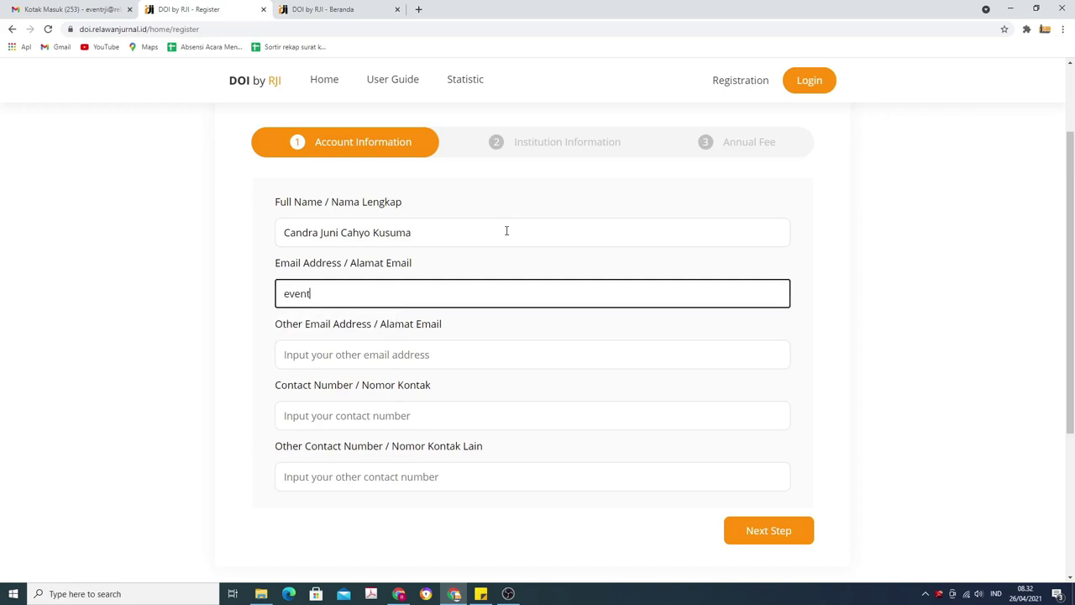
{"action": "key", "text": "Tab"}
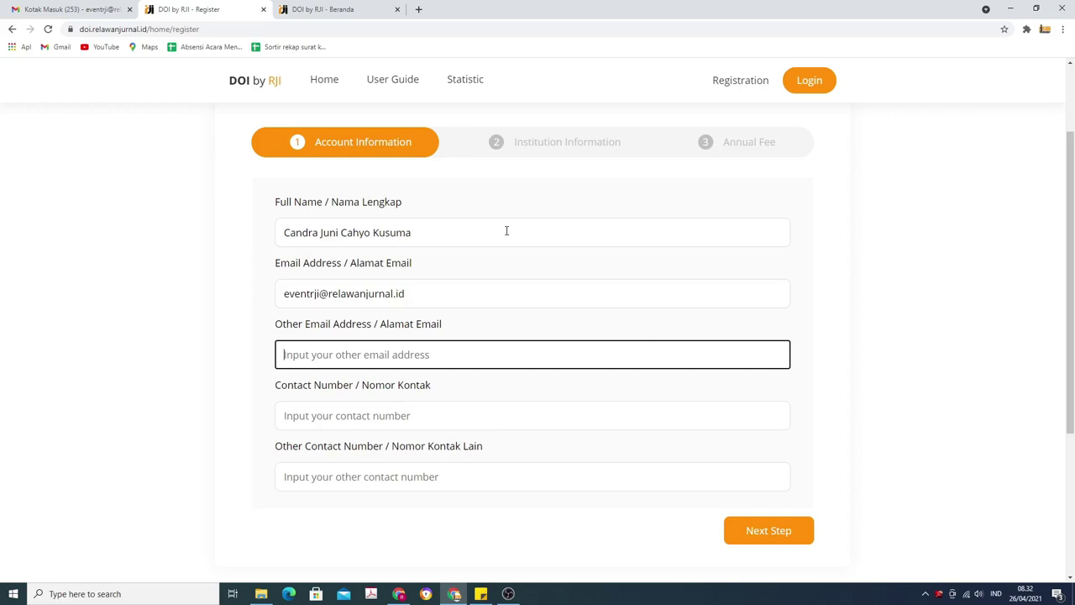
Fill in both contact numbers and proceed to the Institution Information step.
{"action": "key", "text": "Tab"}
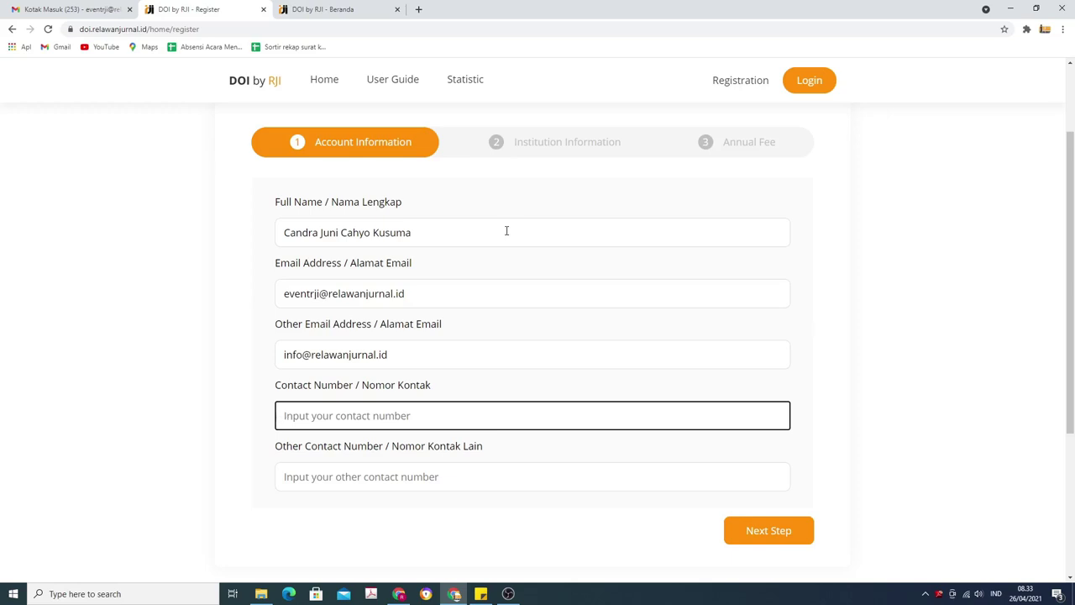
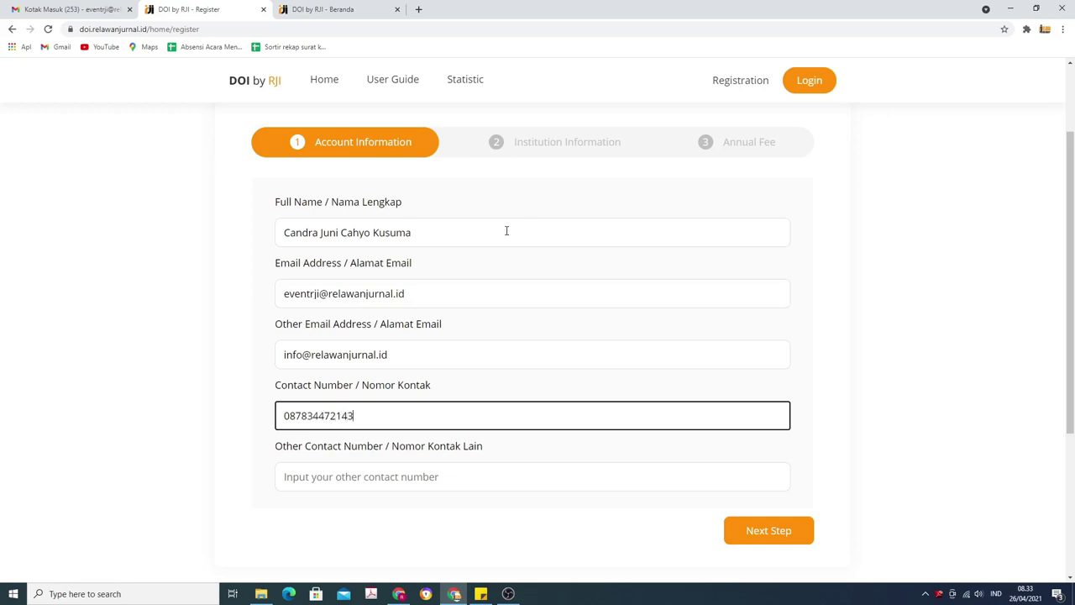
{"action": "key", "text": "Tab"}
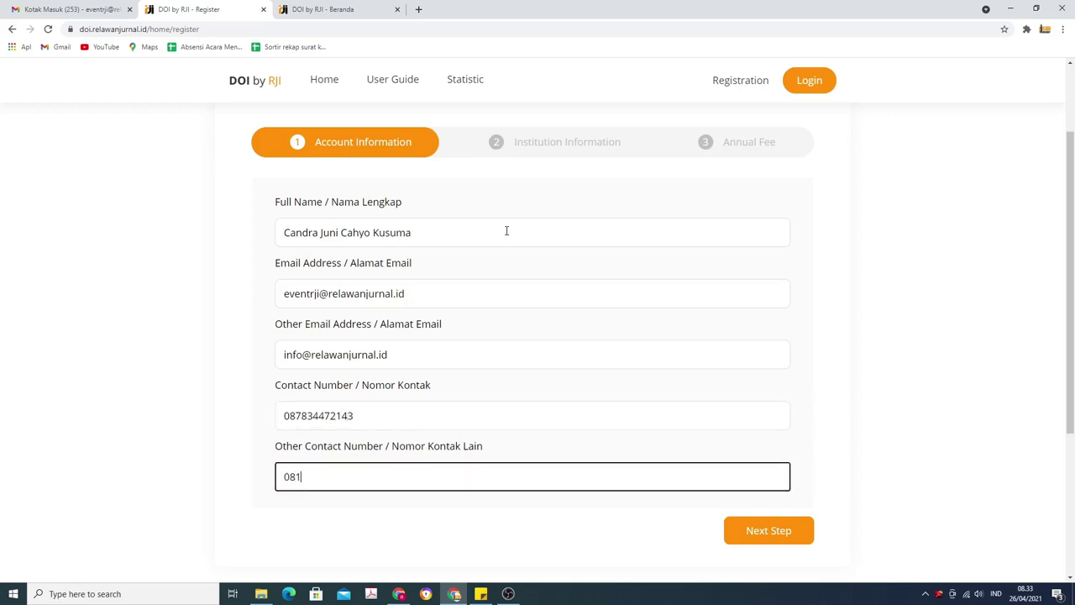
{"action": "left_click", "coordinate": [768, 531]}
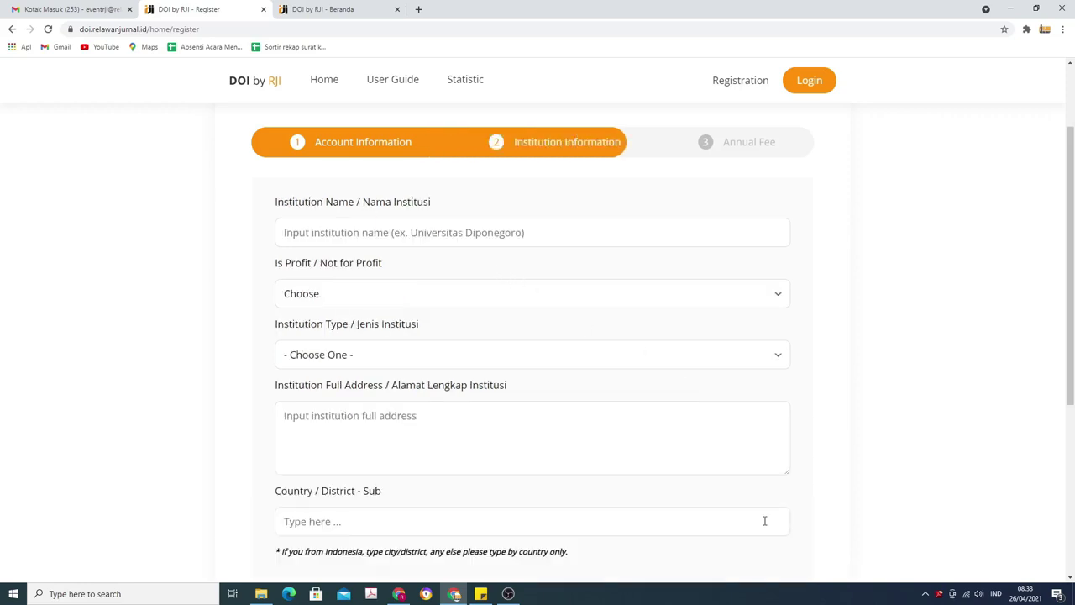
Enter institution name 'Relawan Jurnal Indonesia Publisher', status Not for Profit, type Publisher.
{"action": "left_click", "coordinate": [534, 233]}
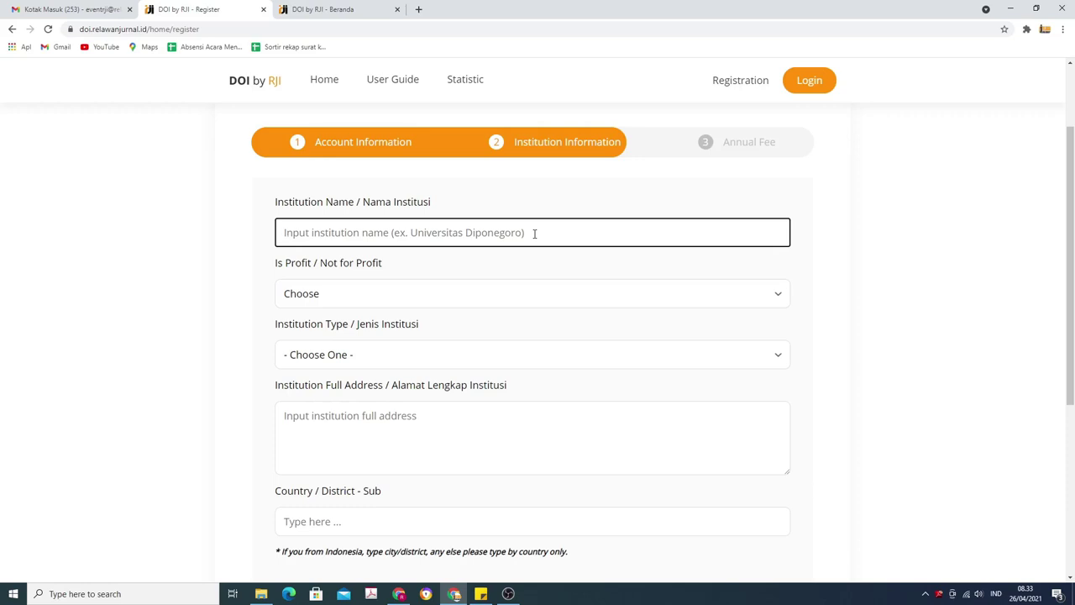
{"action": "type", "text": "R"}
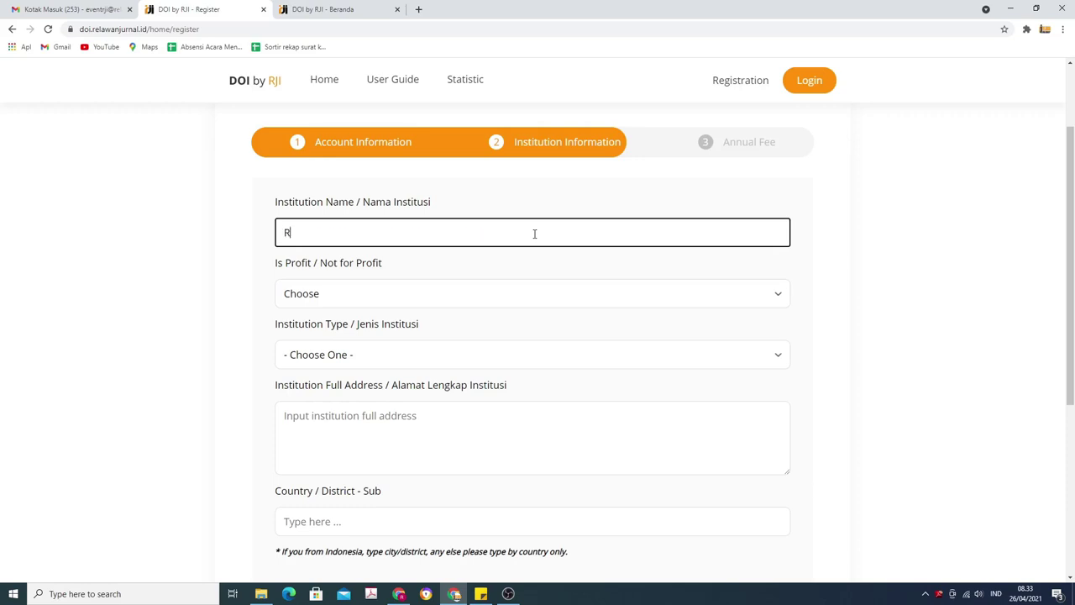
{"action": "type", "text": "elawan Jurnal Indonesia "}
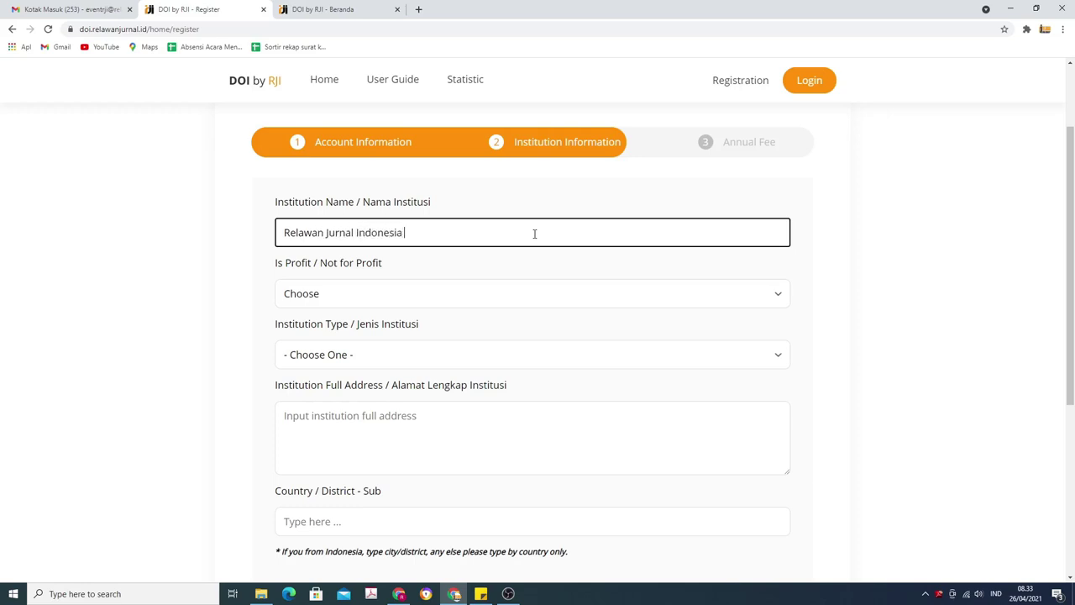
{"action": "type", "text": "Publisher"}
{"action": "left_click", "coordinate": [527, 292]}
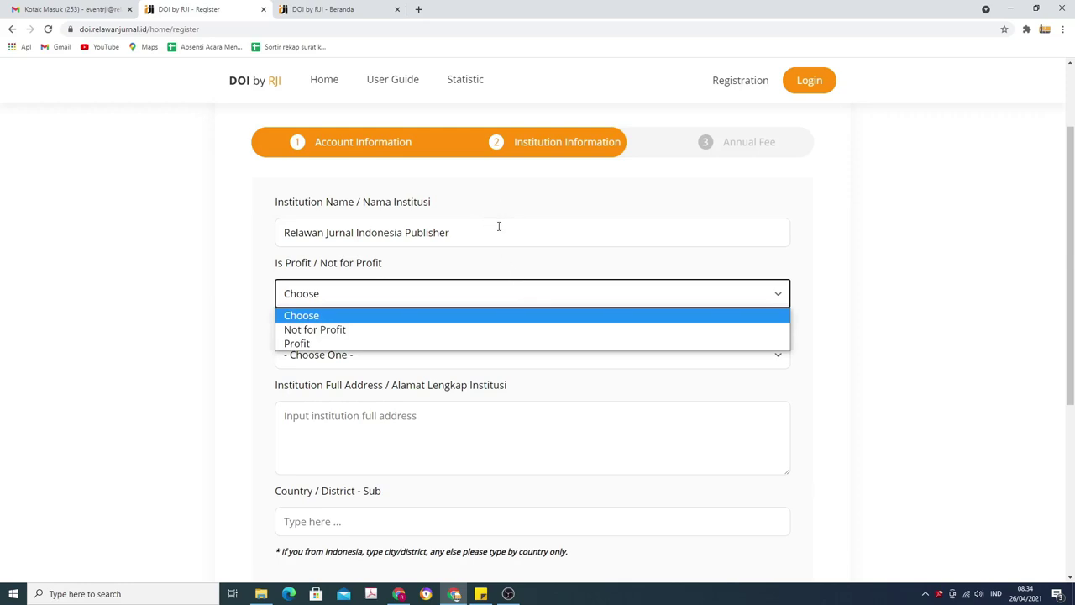
{"action": "left_click", "coordinate": [514, 330]}
{"action": "left_click", "coordinate": [494, 356]}
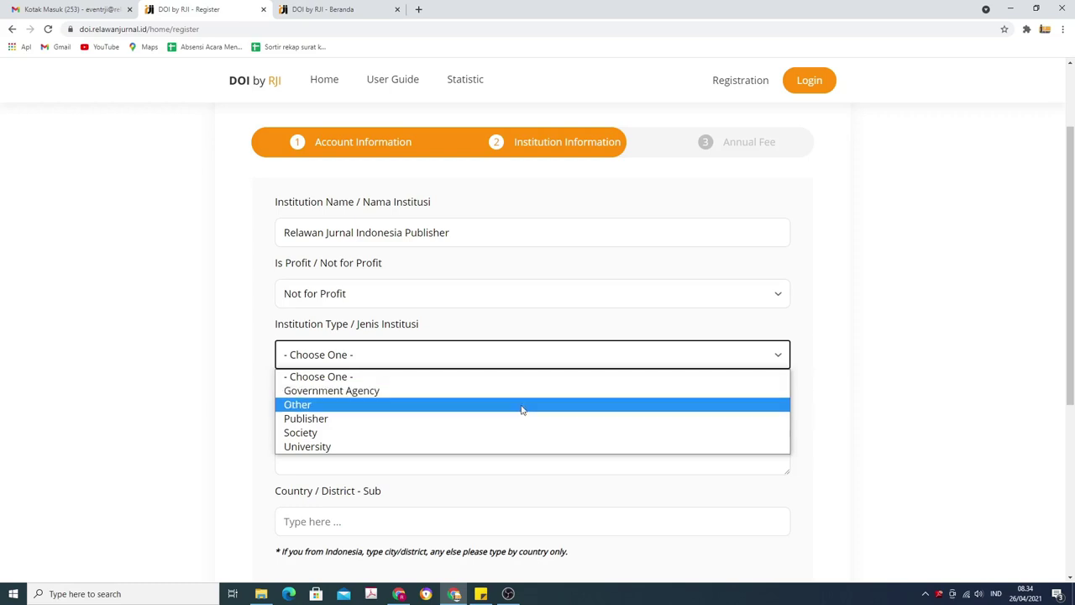
{"action": "left_click", "coordinate": [522, 419]}
{"action": "left_click", "coordinate": [511, 427]}
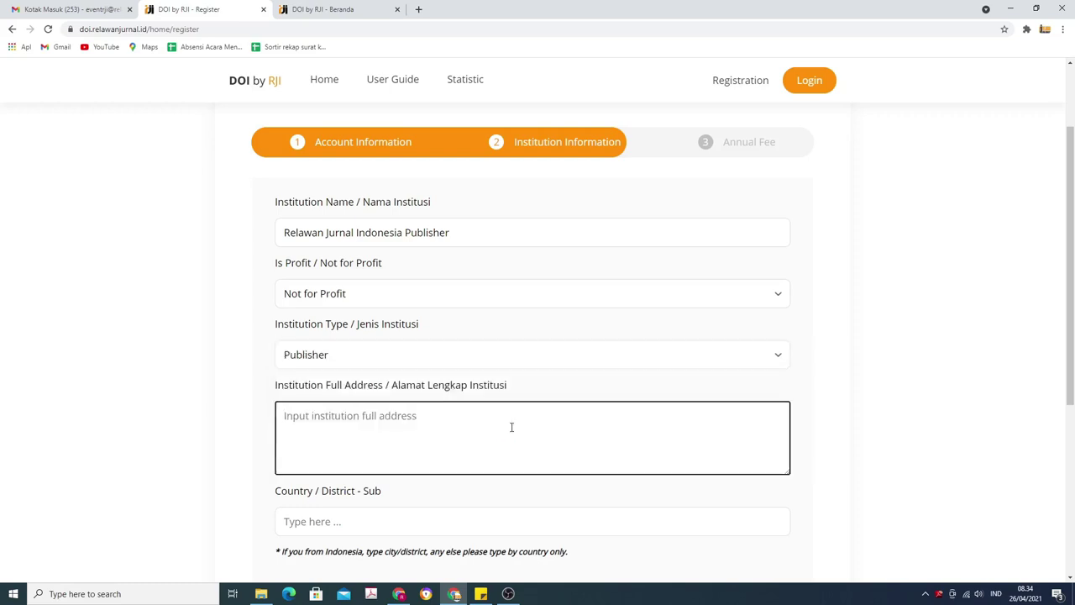
{"action": "scroll", "coordinate": [511, 428], "scroll_direction": "down", "scroll_amount": 2}
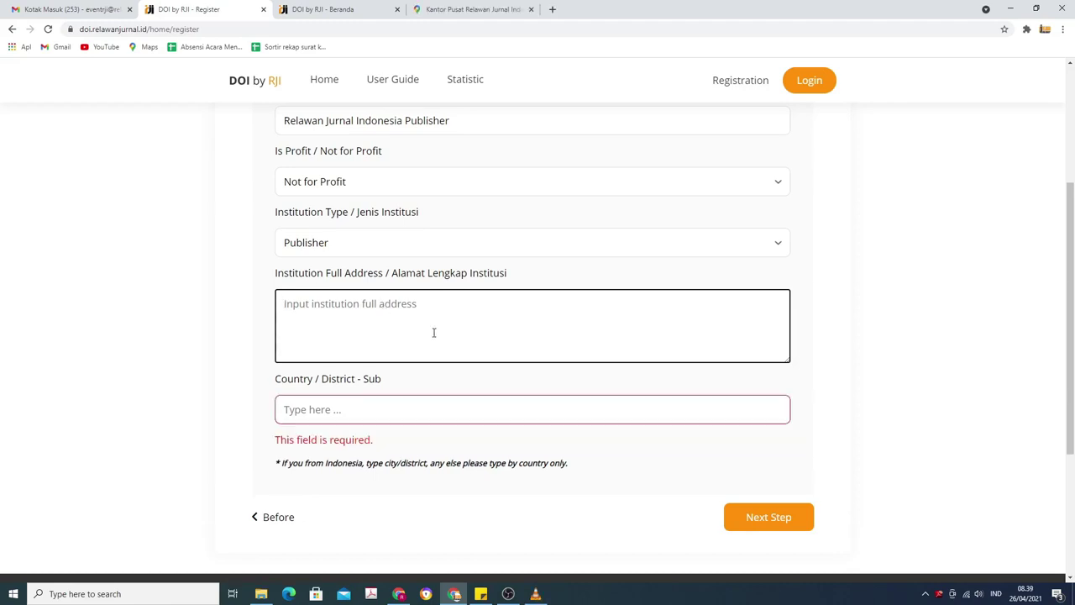
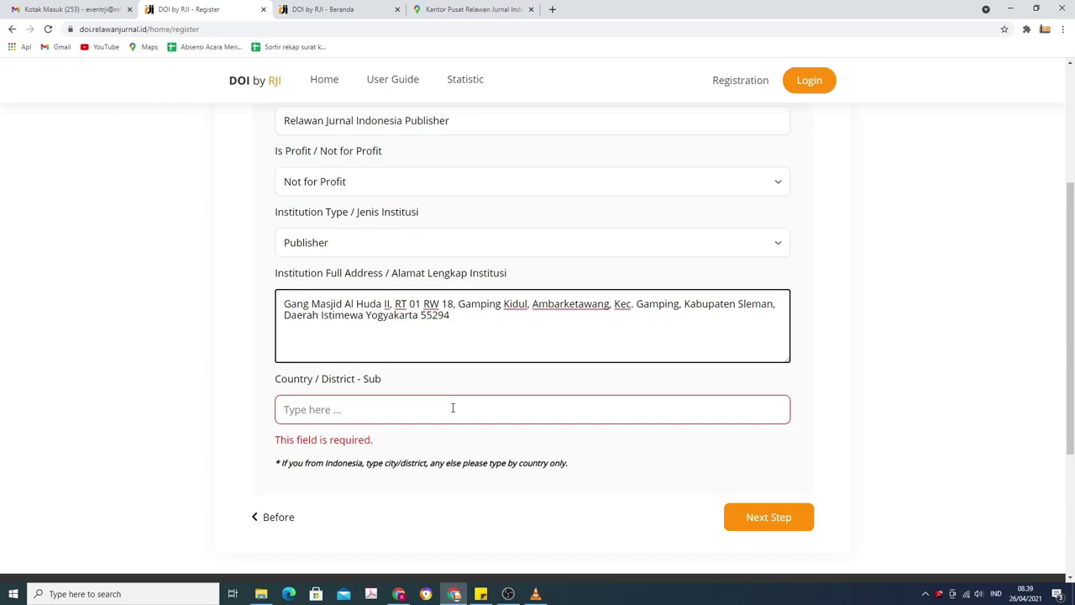
Paste the full address and search 'gamping' to pick the Kec. Gamping, Sleman, Yogyakarta district.
{"action": "left_click", "coordinate": [452, 407]}
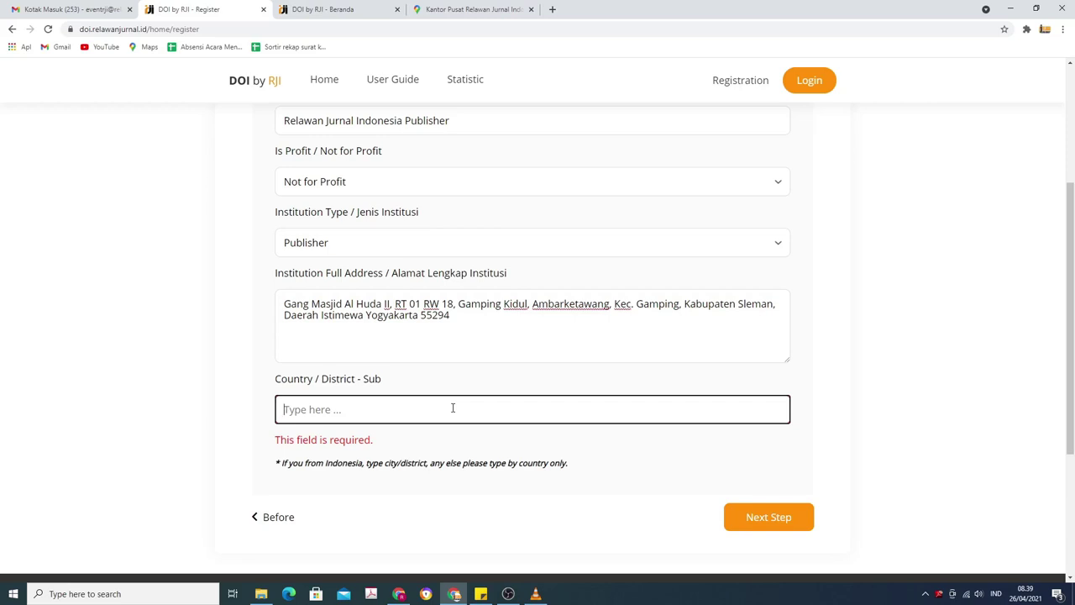
{"action": "type", "text": "Gam"}
{"action": "key", "text": "BackSpace"}
{"action": "key", "text": "BackSpace"}
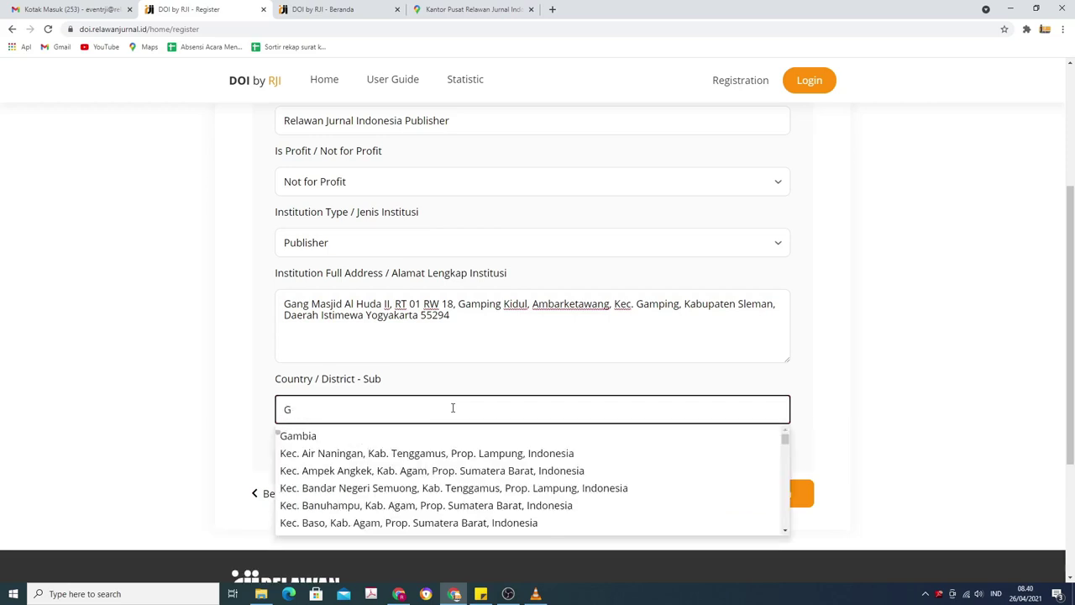
{"action": "key", "text": "BackSpace"}
{"action": "type", "text": "gamping, Kab. Sleman, Prop. D.I. Yogyakarta, Indonesia"}
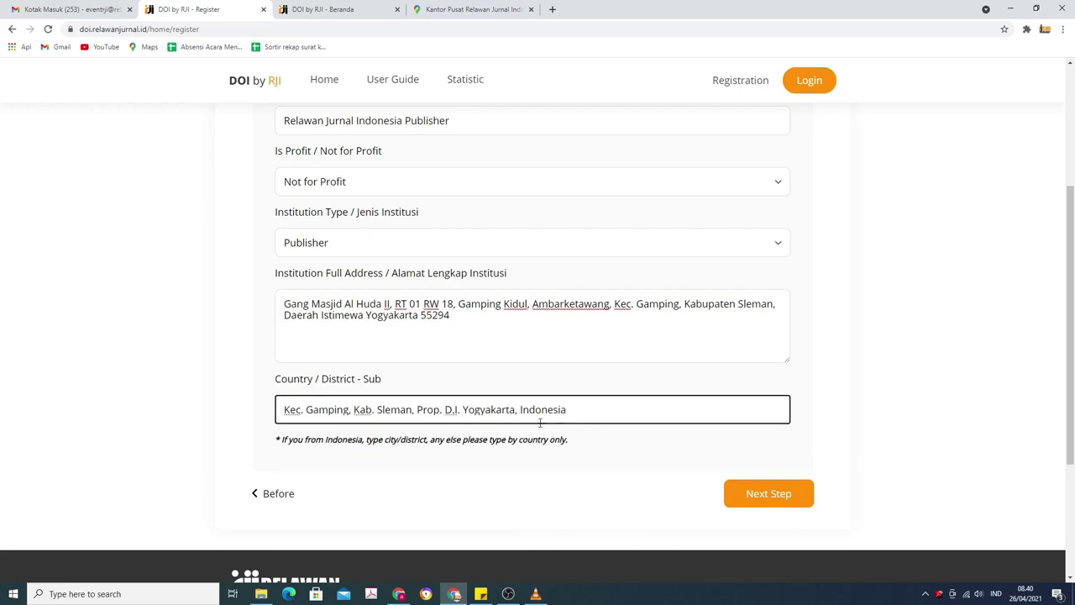
{"action": "scroll", "coordinate": [581, 405], "scroll_direction": "up", "scroll_amount": 3}
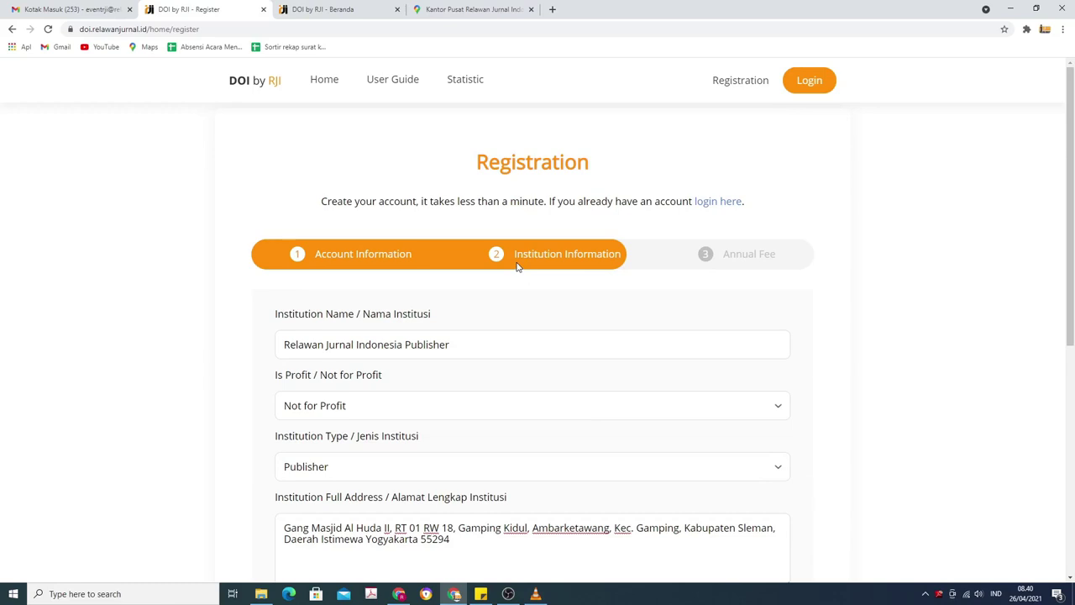
{"action": "scroll", "coordinate": [517, 265], "scroll_direction": "down", "scroll_amount": 4}
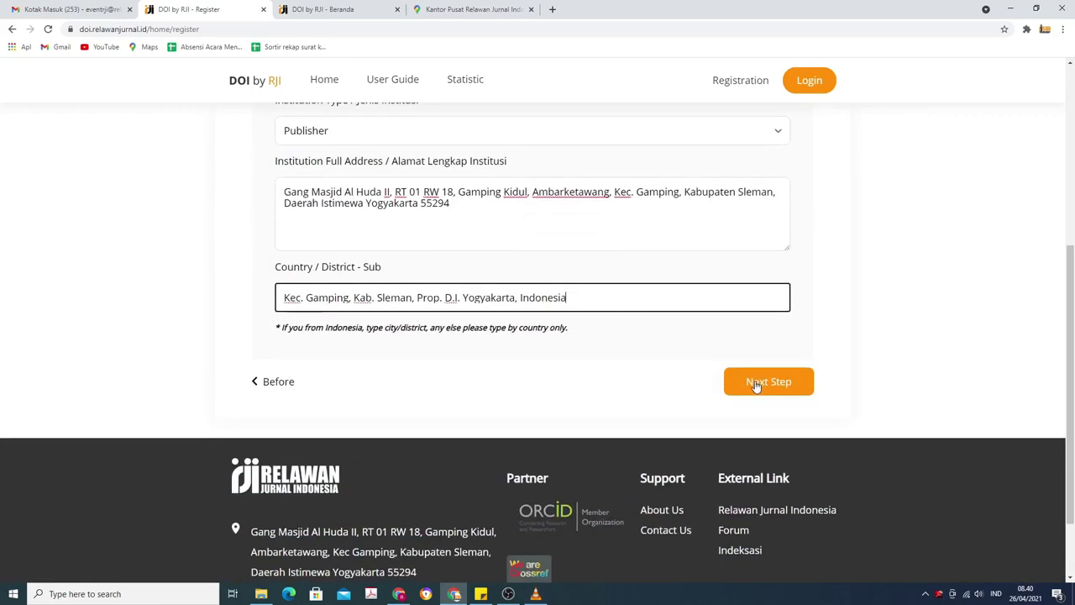
Continue the form and choose Youtube as how RJI was found.
{"action": "left_click", "coordinate": [756, 382]}
{"action": "scroll", "coordinate": [722, 380], "scroll_direction": "up", "scroll_amount": 1}
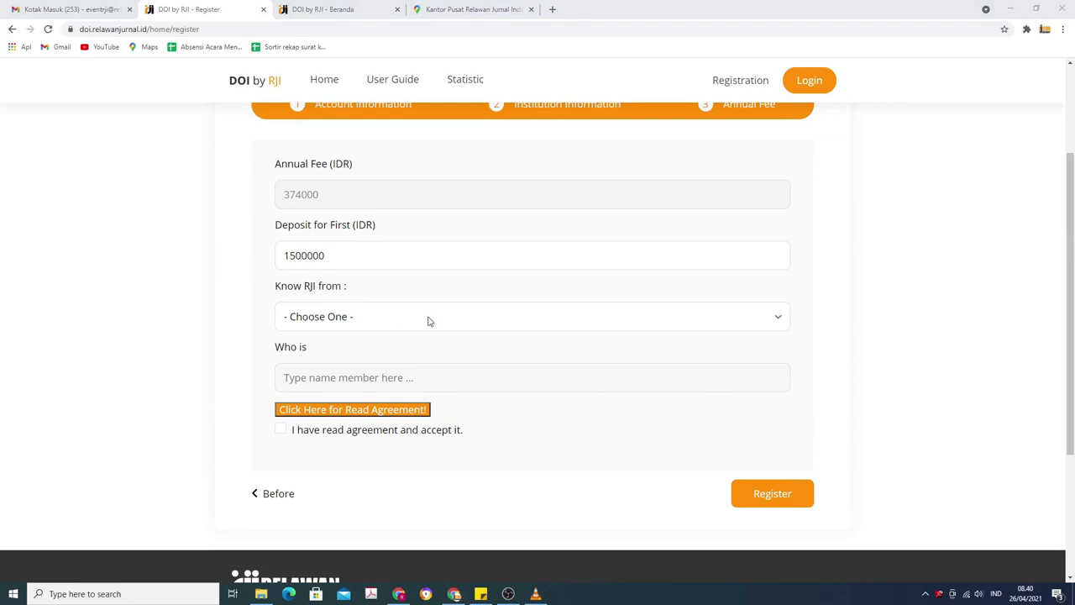
{"action": "left_click", "coordinate": [779, 319]}
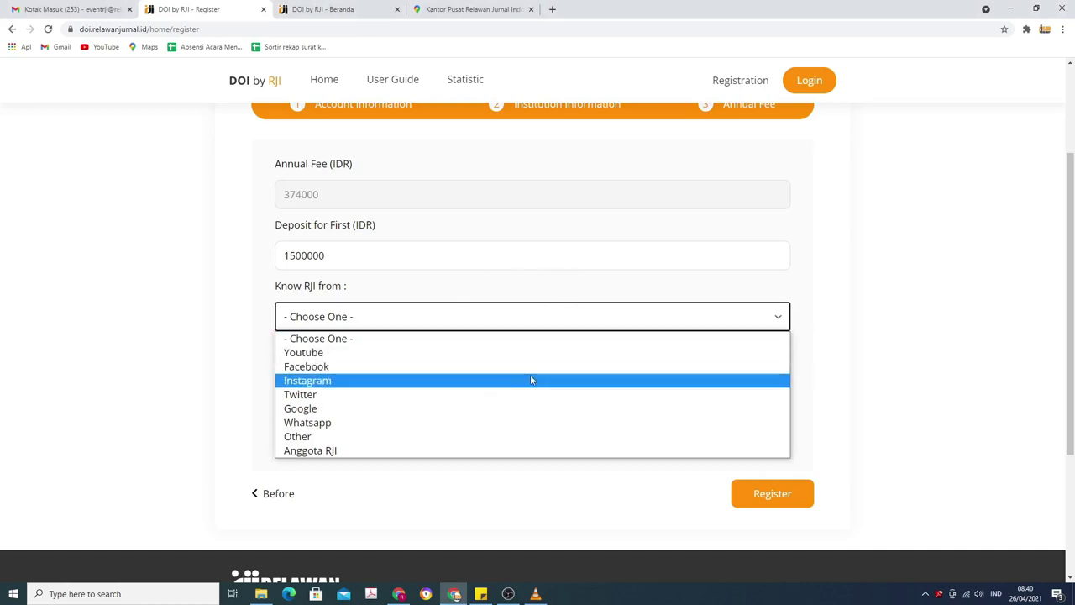
{"action": "left_click", "coordinate": [532, 353]}
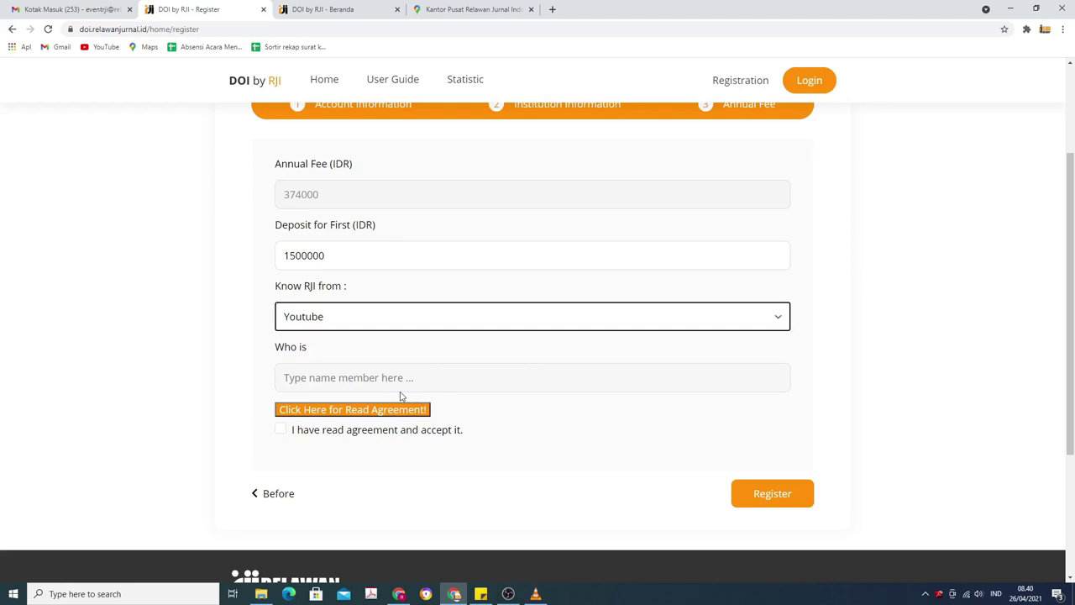
Accept the registration agreement, submit the registration, and check the Gmail inbox.
{"action": "left_click", "coordinate": [290, 428]}
{"action": "left_click", "coordinate": [288, 424]}
{"action": "left_click", "coordinate": [281, 430]}
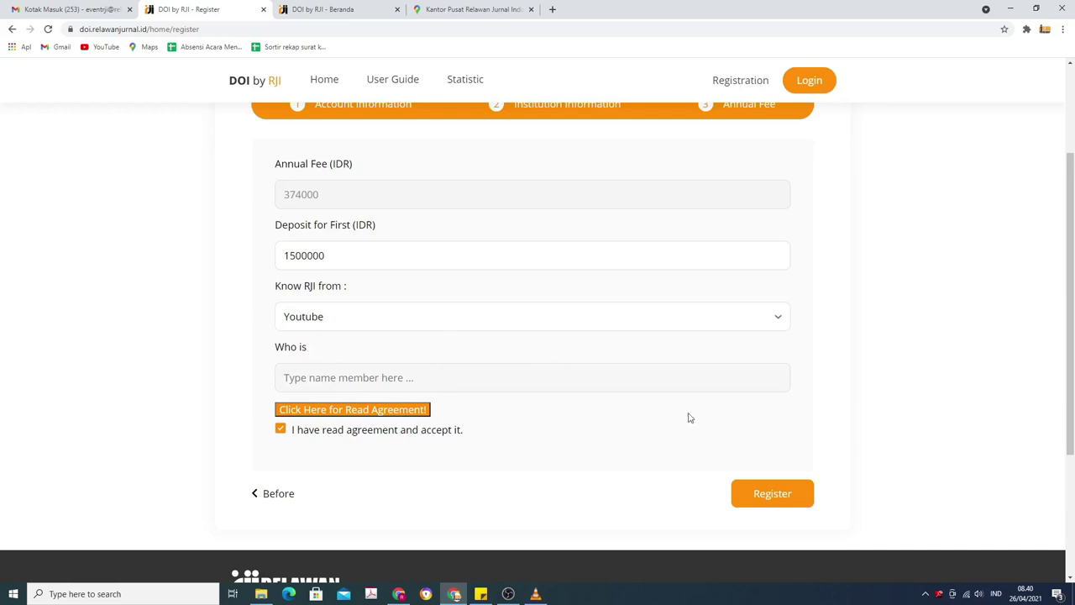
{"action": "left_click", "coordinate": [772, 494]}
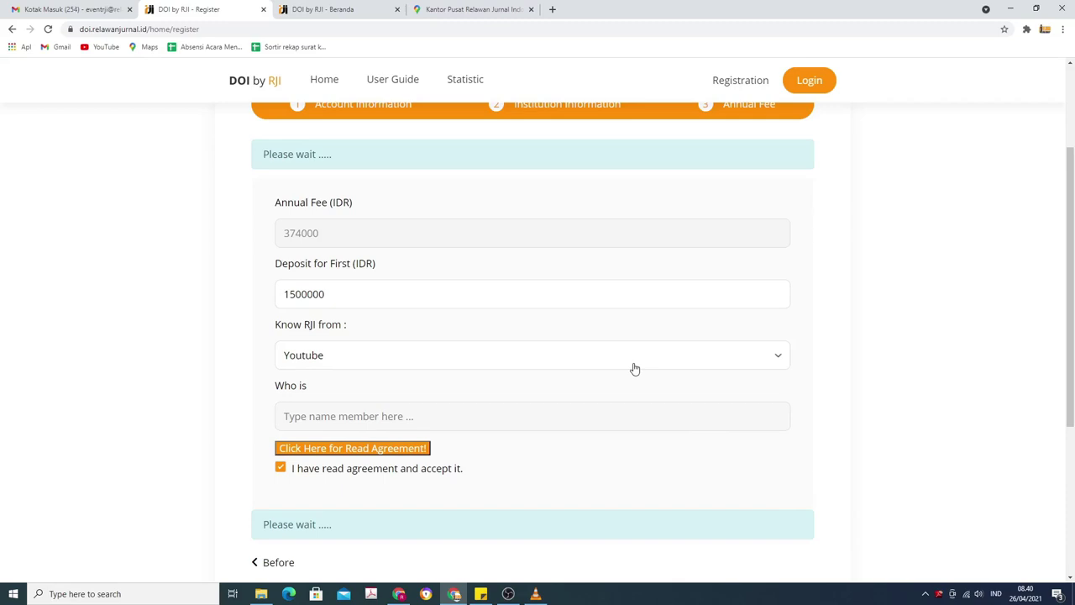
{"action": "scroll", "coordinate": [635, 370], "scroll_direction": "down", "scroll_amount": 1}
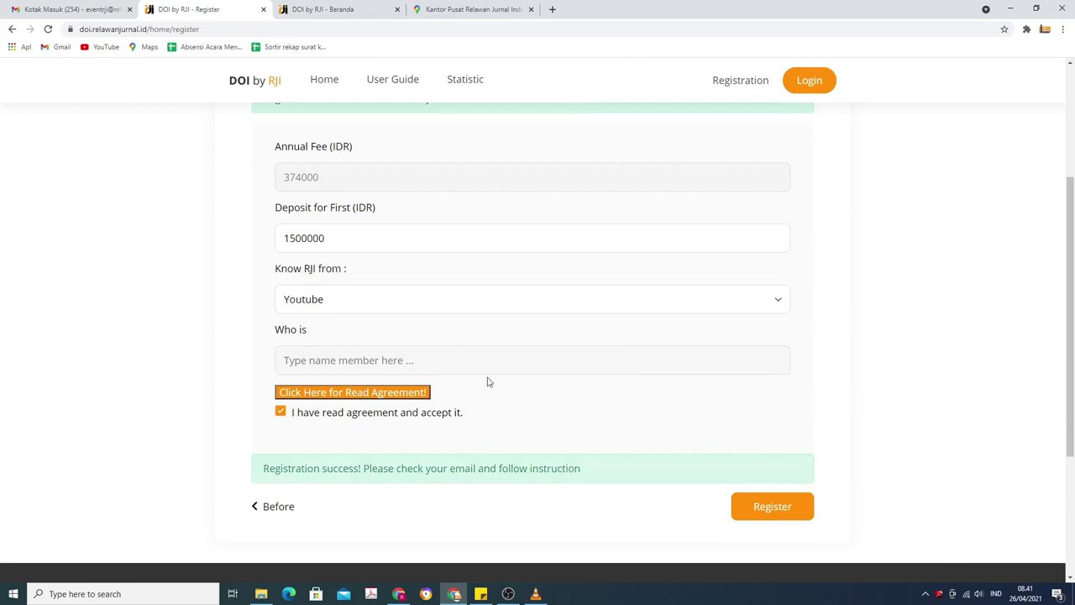
{"action": "left_click", "coordinate": [91, 10]}
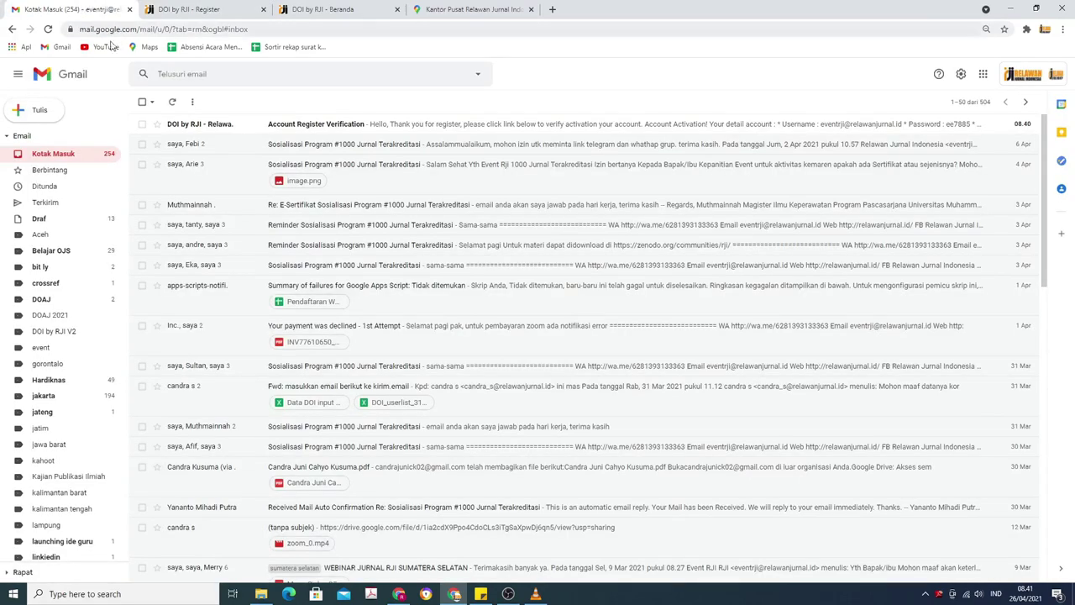
Refresh the Gmail inbox and open the Account Register Verification email.
{"action": "left_click", "coordinate": [173, 100]}
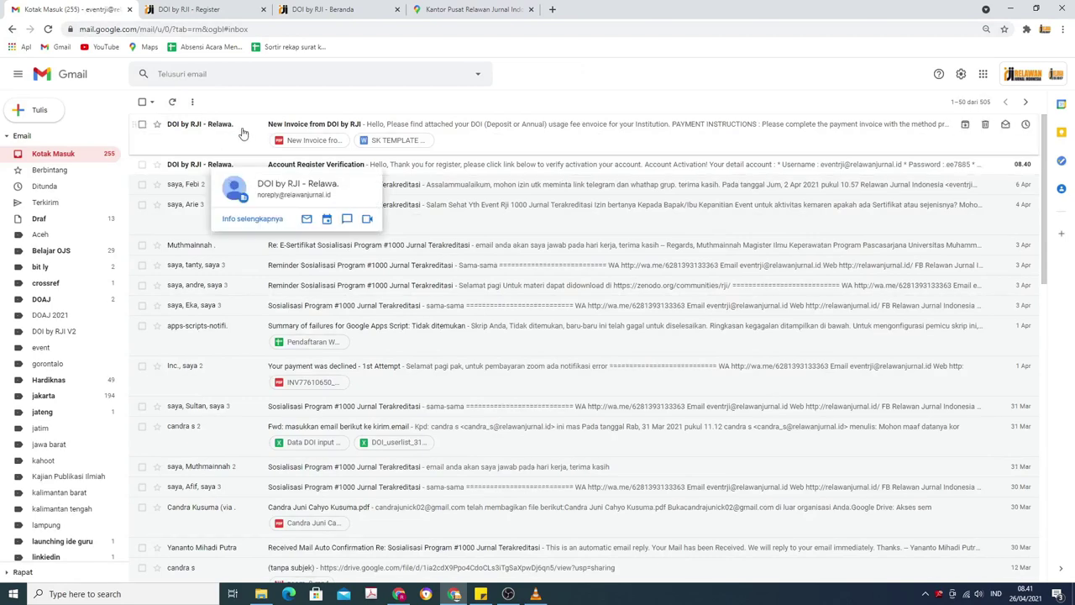
{"action": "mouse_move", "coordinate": [234, 169]}
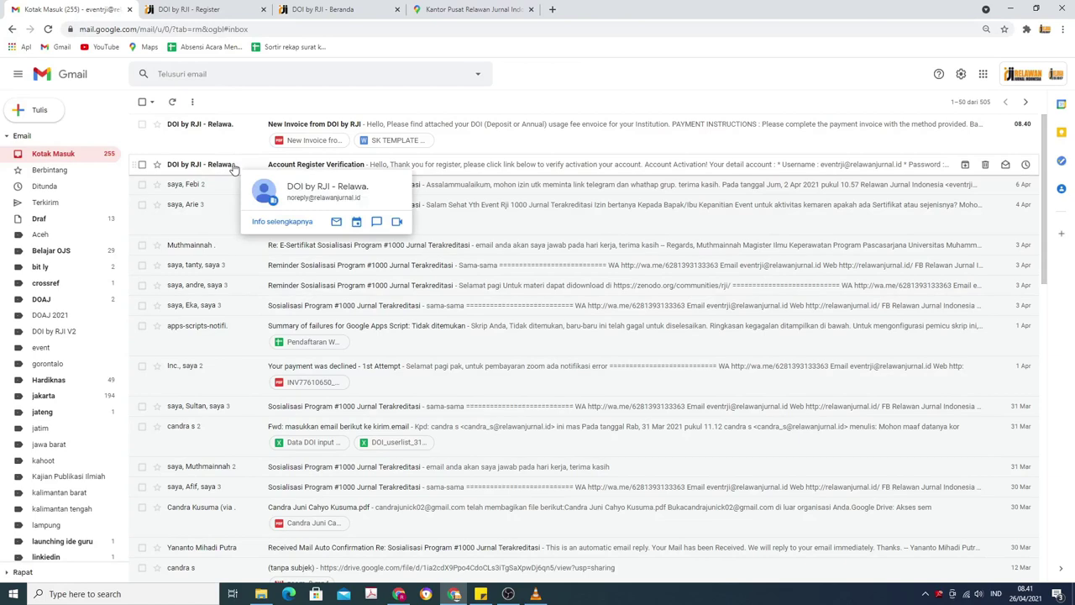
{"action": "mouse_move", "coordinate": [221, 127]}
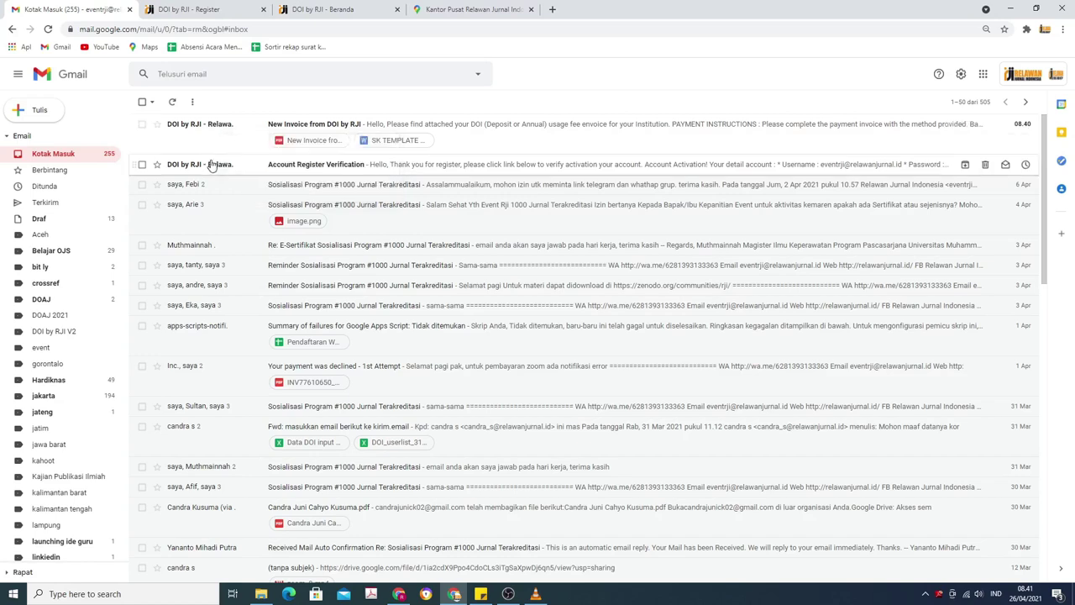
{"action": "left_click", "coordinate": [211, 165]}
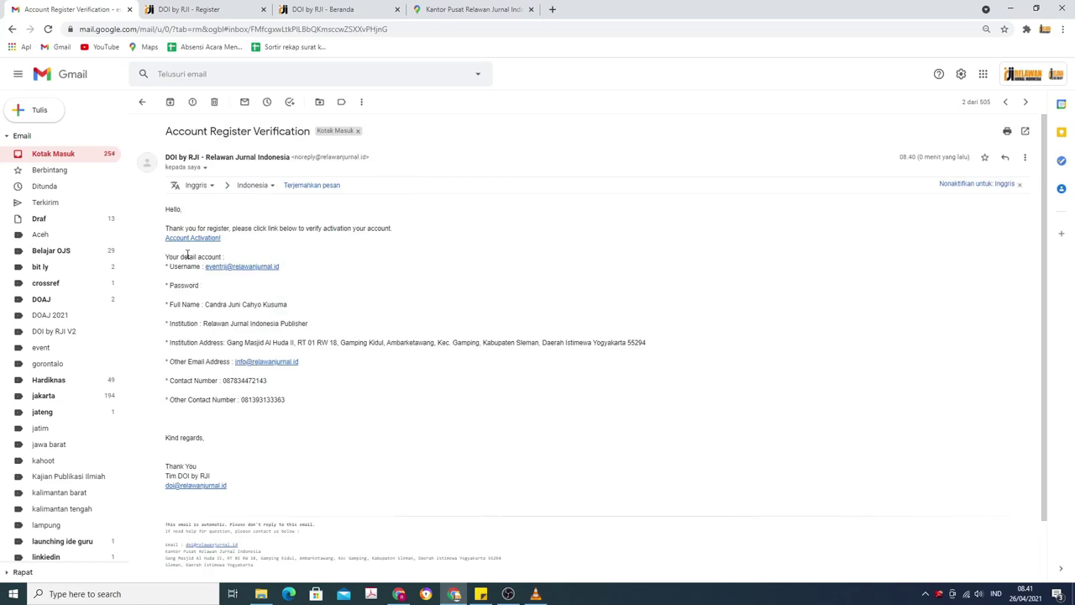
Review the account username and password in the email, then follow the Account Activation link.
{"action": "left_click_drag", "start_coordinate": [170, 266], "coordinate": [290, 272]}
{"action": "left_click_drag", "start_coordinate": [209, 296], "coordinate": [171, 286]}
{"action": "left_click", "coordinate": [345, 304]}
{"action": "left_click", "coordinate": [193, 239]}
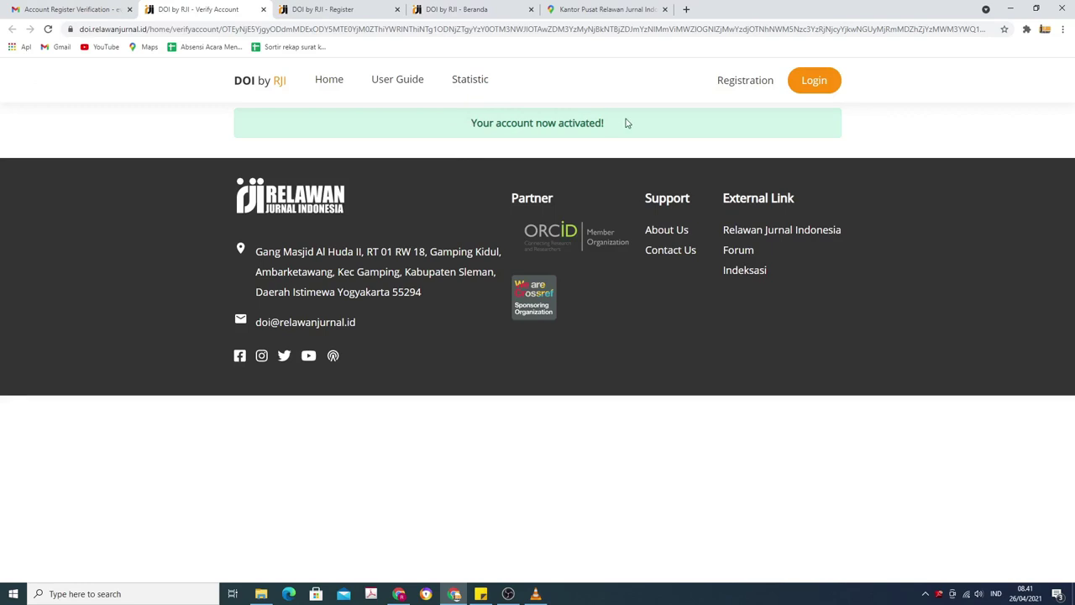
Return to DOI by RJI, open the Login page and dismiss its announcement notice.
{"action": "left_click", "coordinate": [80, 7]}
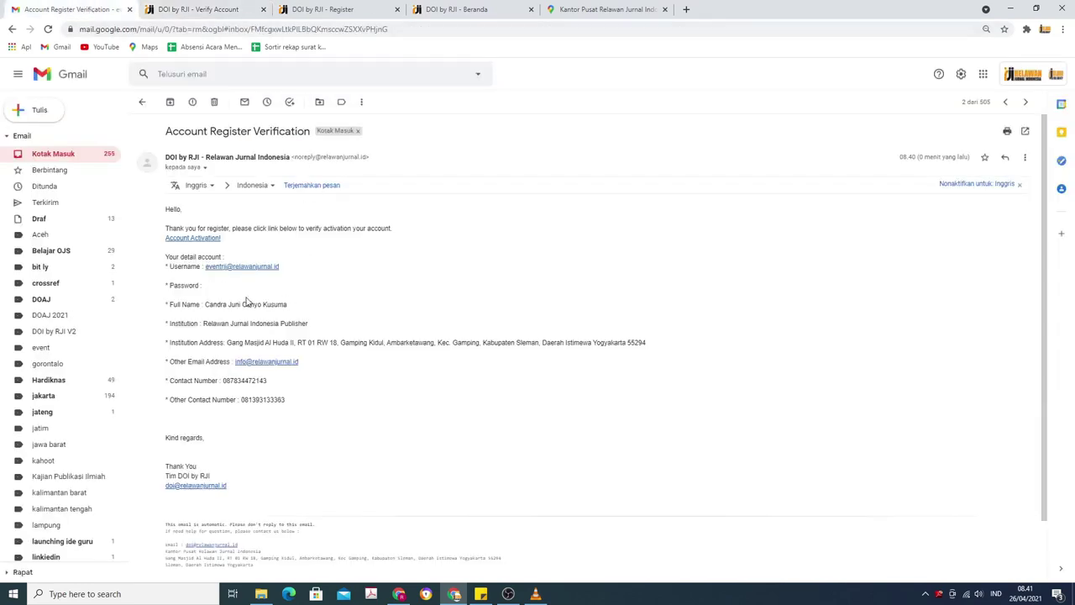
{"action": "left_click", "coordinate": [298, 10]}
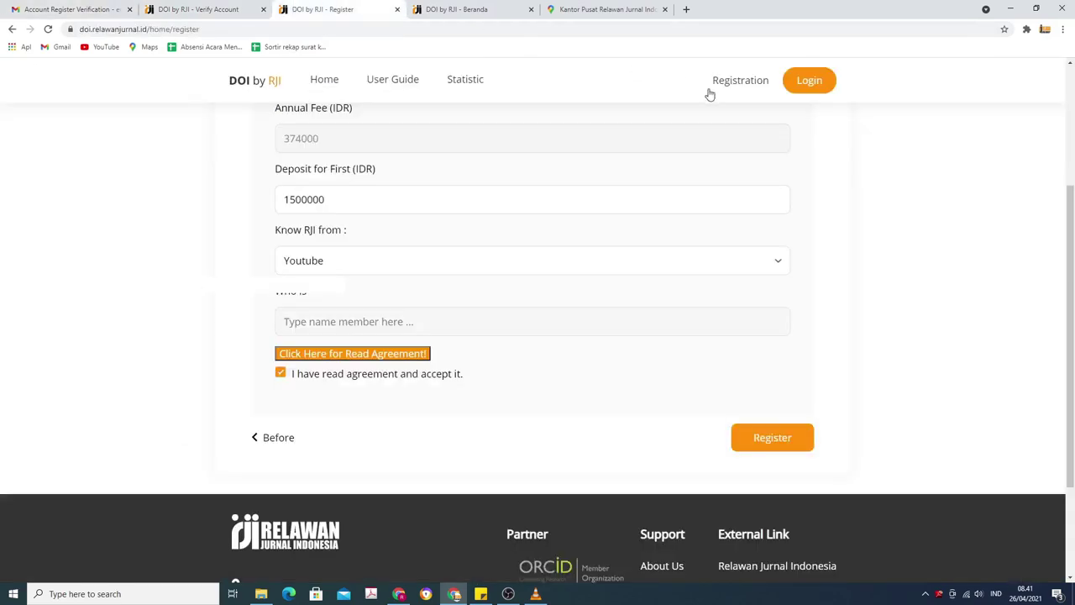
{"action": "left_click", "coordinate": [808, 82]}
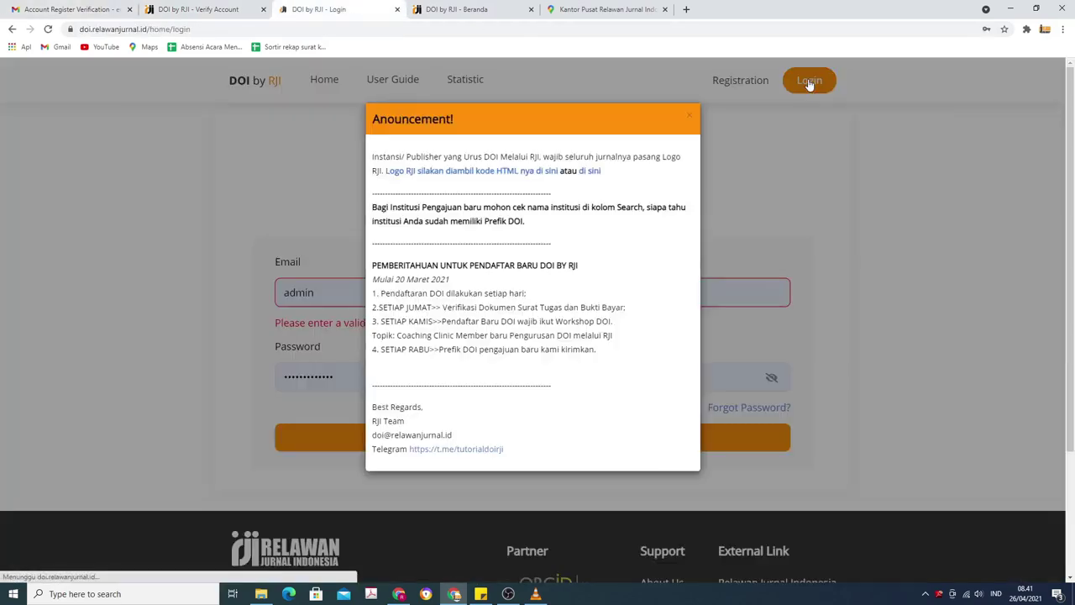
{"action": "left_click", "coordinate": [686, 115]}
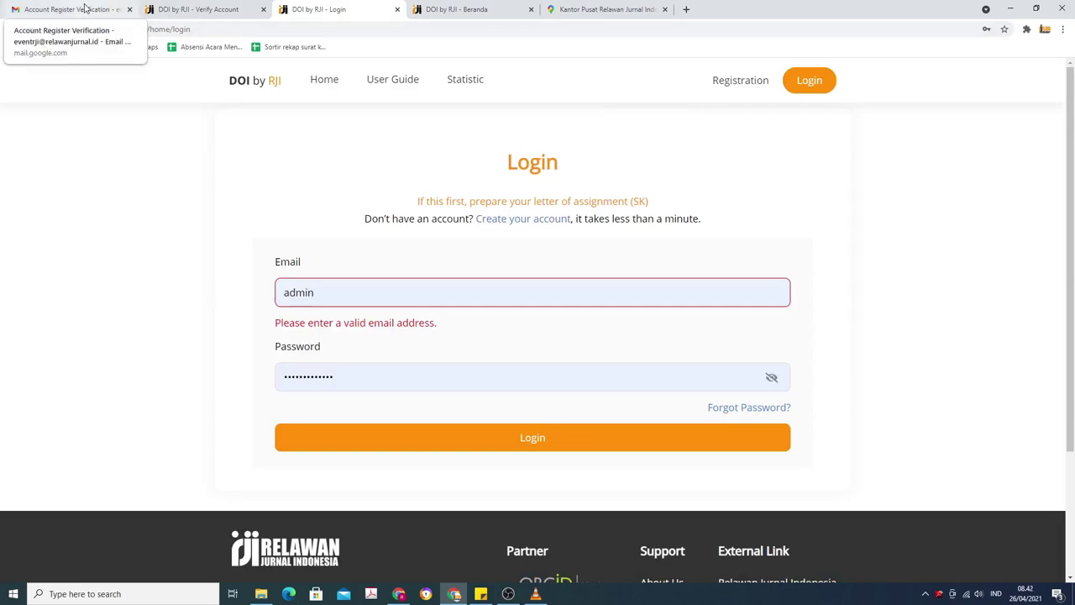
{"action": "left_click", "coordinate": [84, 8]}
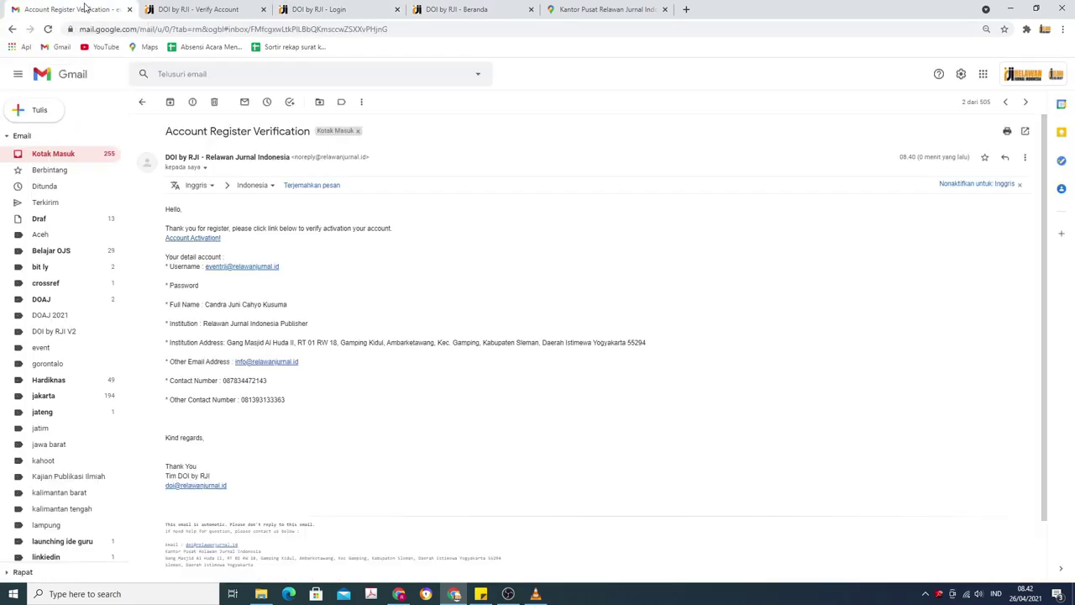
{"action": "left_click", "coordinate": [319, 11]}
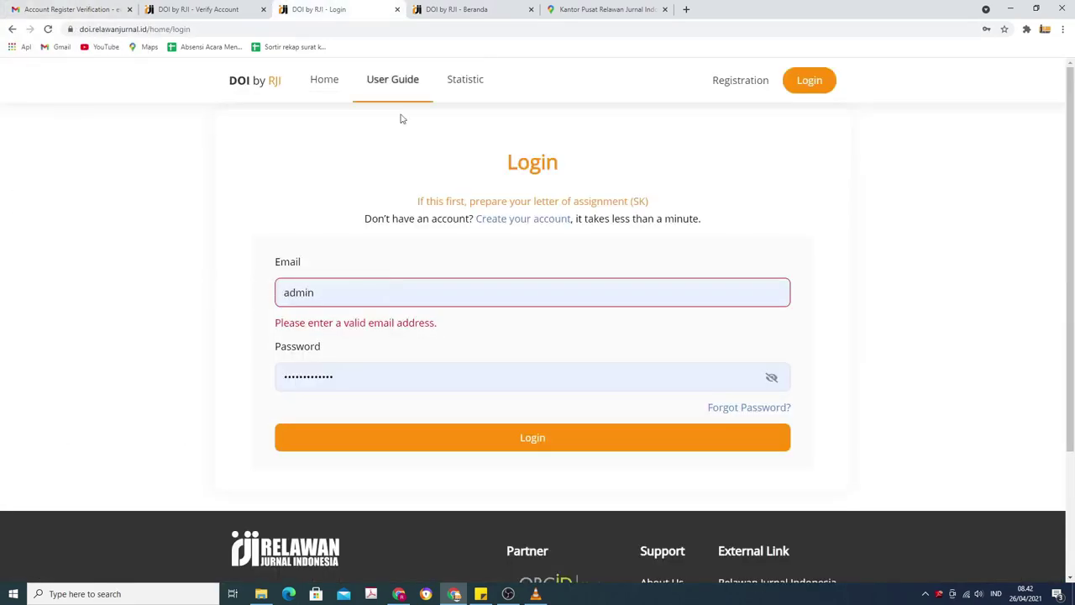
Enter the registered account e-mail in the login form, checking credentials in the verification email.
{"action": "left_click_drag", "start_coordinate": [355, 292], "coordinate": [281, 290]}
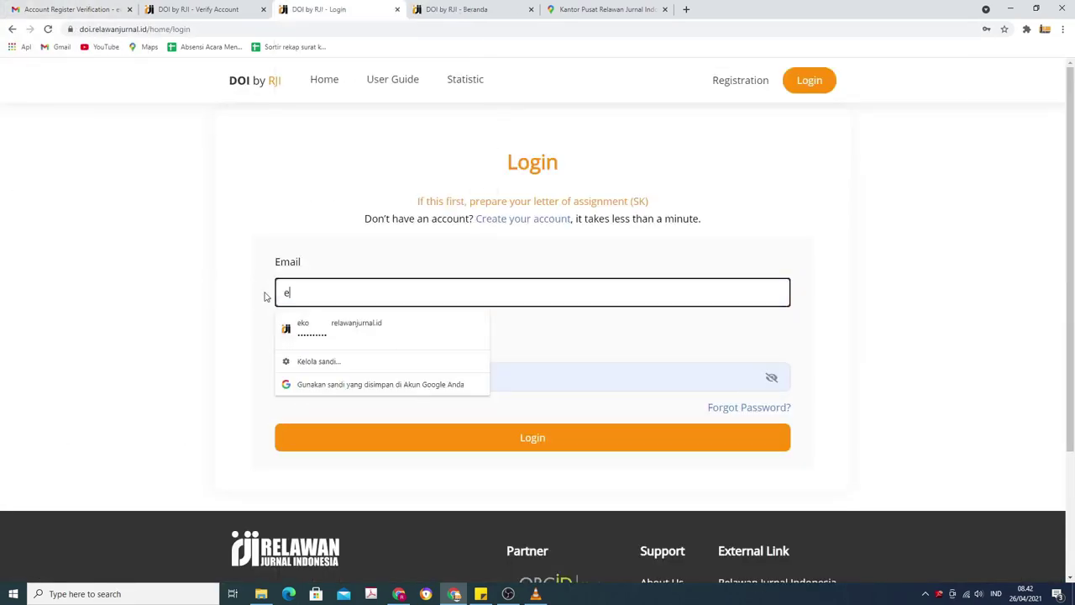
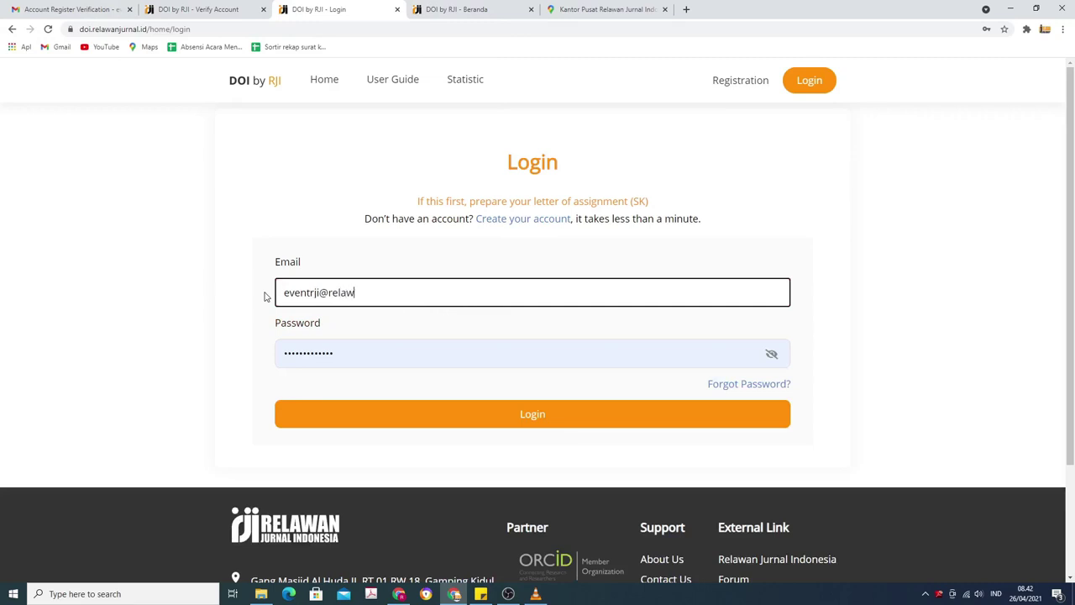
{"action": "left_click", "coordinate": [84, 10]}
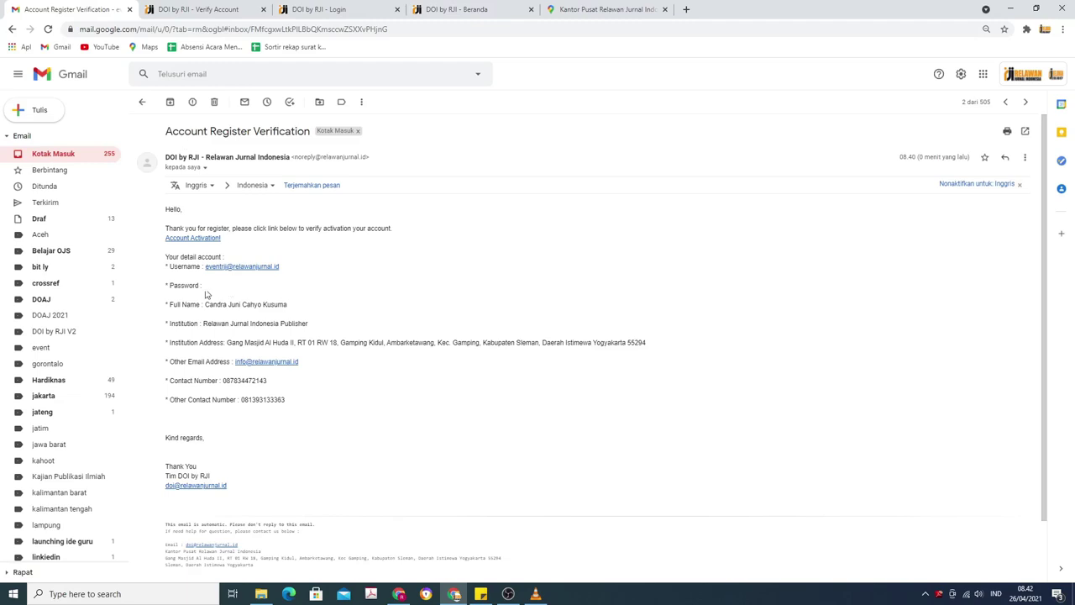
{"action": "left_click", "coordinate": [220, 11]}
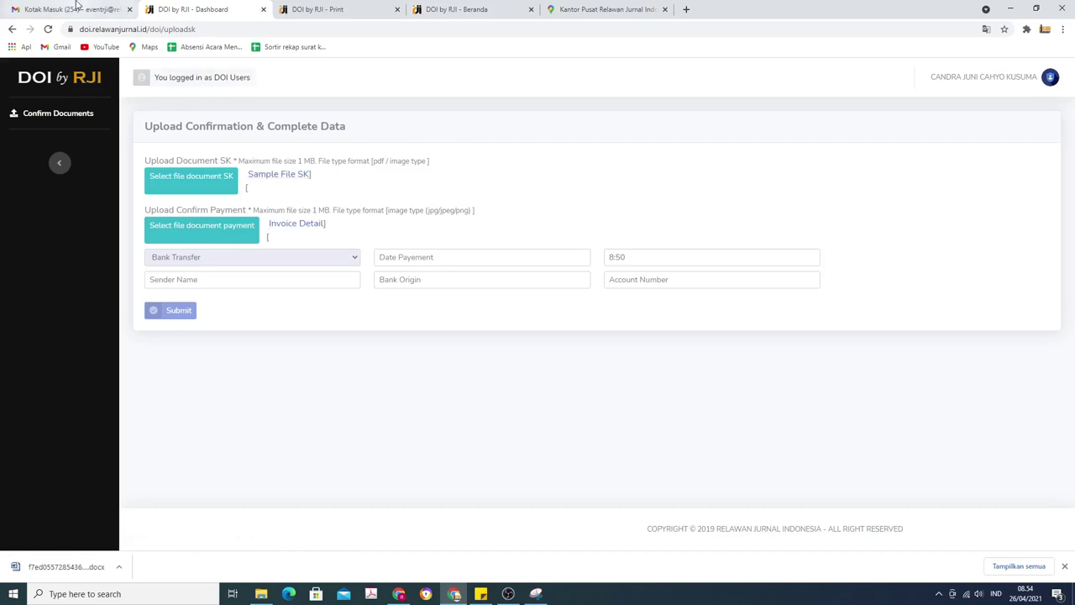
{"action": "left_click", "coordinate": [69, 10]}
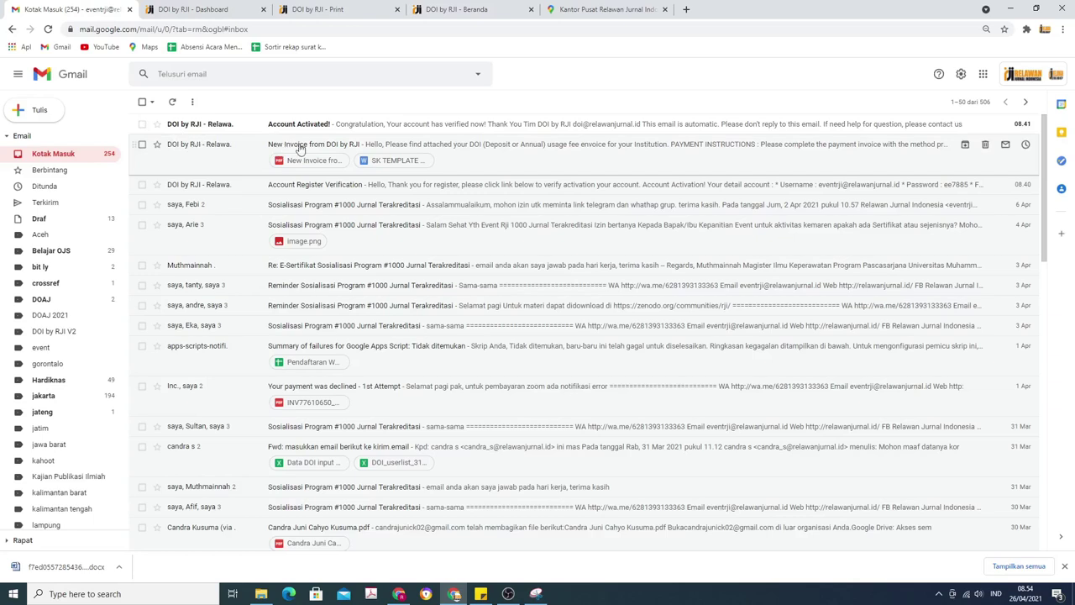
{"action": "left_click", "coordinate": [200, 147]}
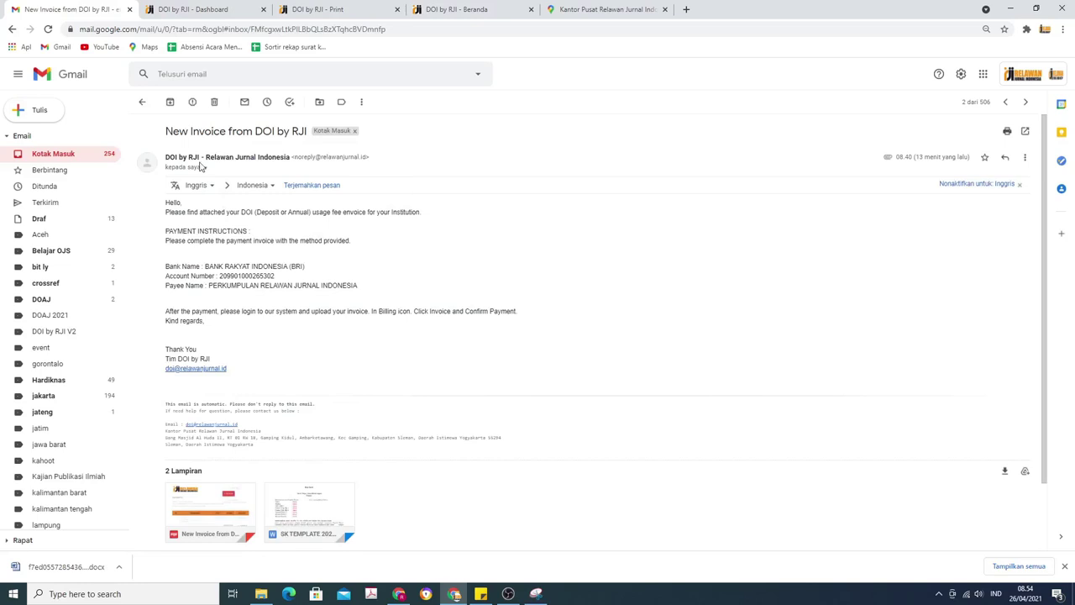
{"action": "left_click", "coordinate": [311, 500]}
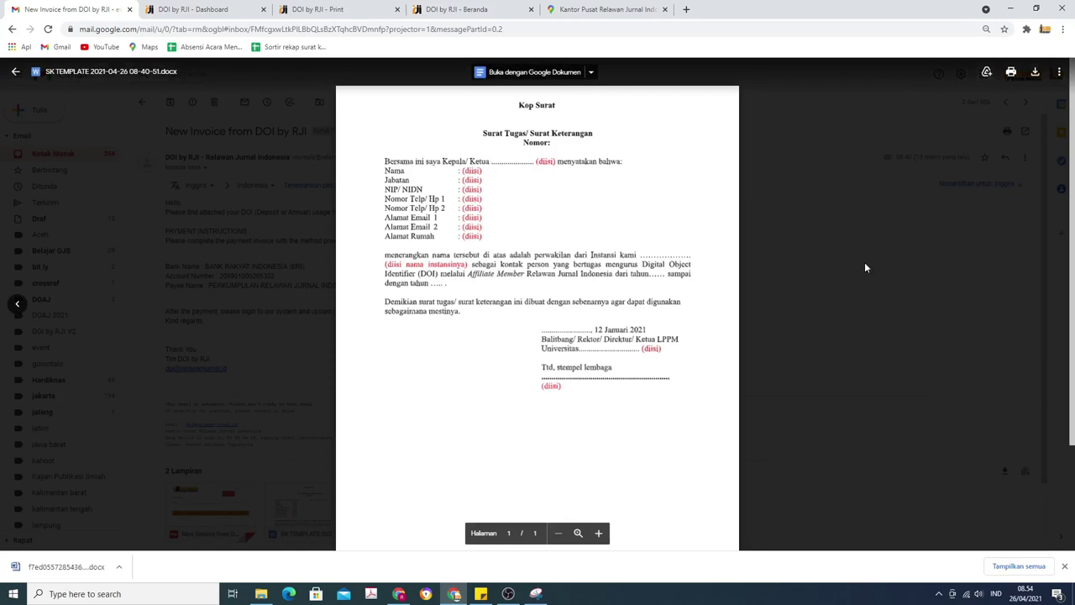
Preview the unpaid IDR 1,874,000.00 invoice PDF in Gmail, then return to the DOI by RJI upload form.
{"action": "left_click", "coordinate": [892, 239]}
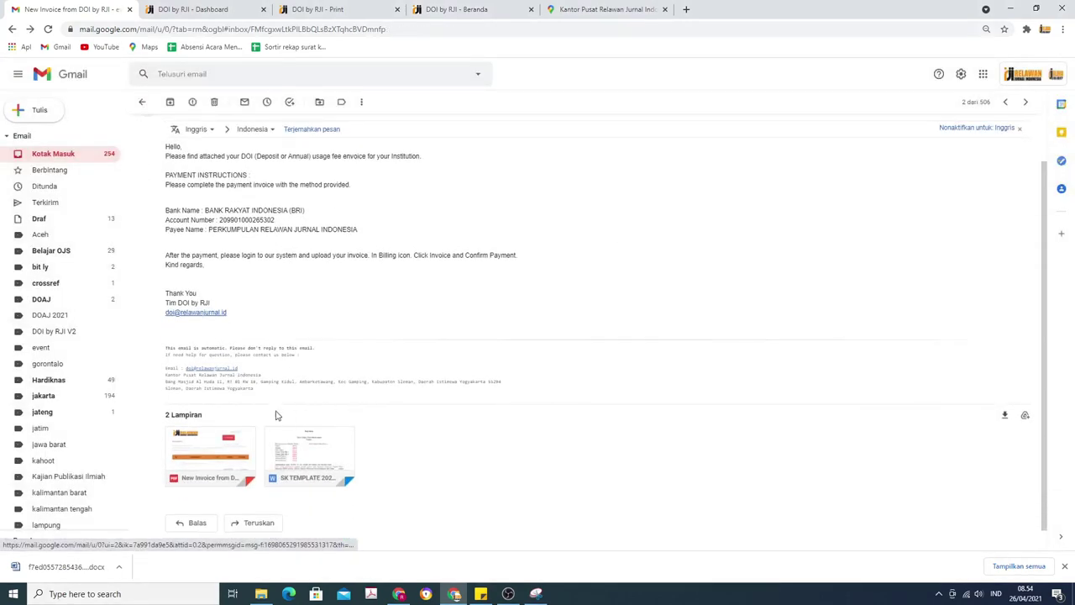
{"action": "left_click", "coordinate": [221, 443]}
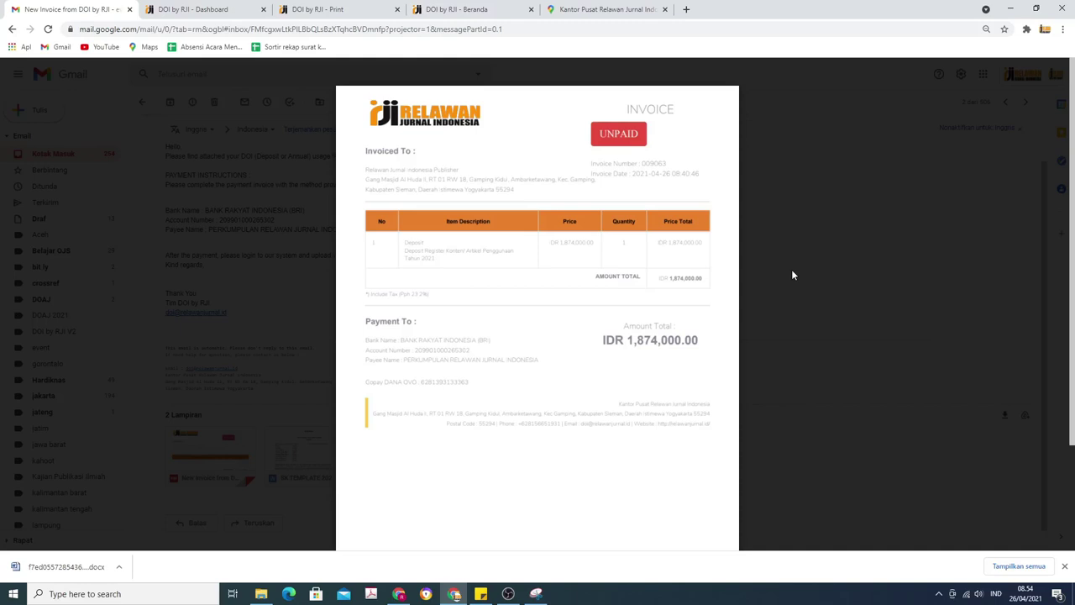
{"action": "mouse_move", "coordinate": [486, 69]}
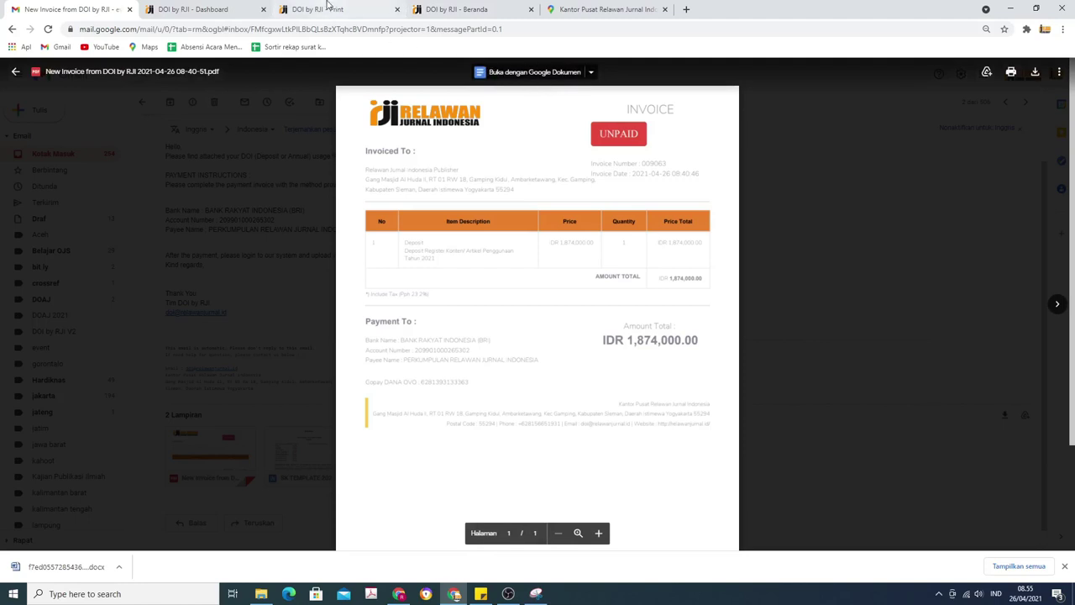
{"action": "left_click", "coordinate": [188, 7]}
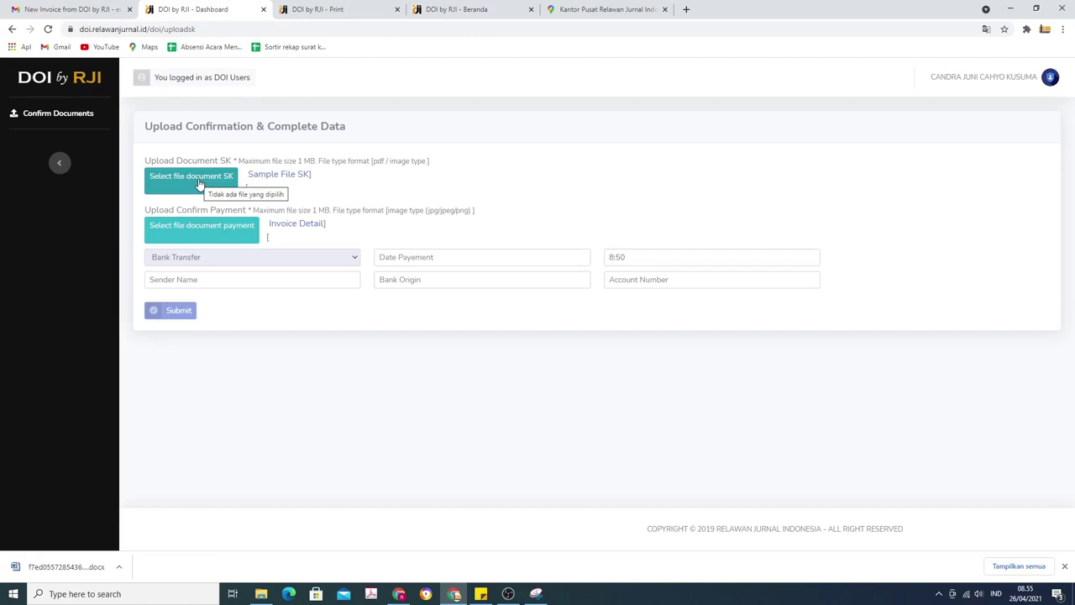
Attach 'SK doi by RJI.pdf' as the SK document and 'bukti pembayaran doi by rji.JPG' as payment proof.
{"action": "left_click", "coordinate": [199, 181]}
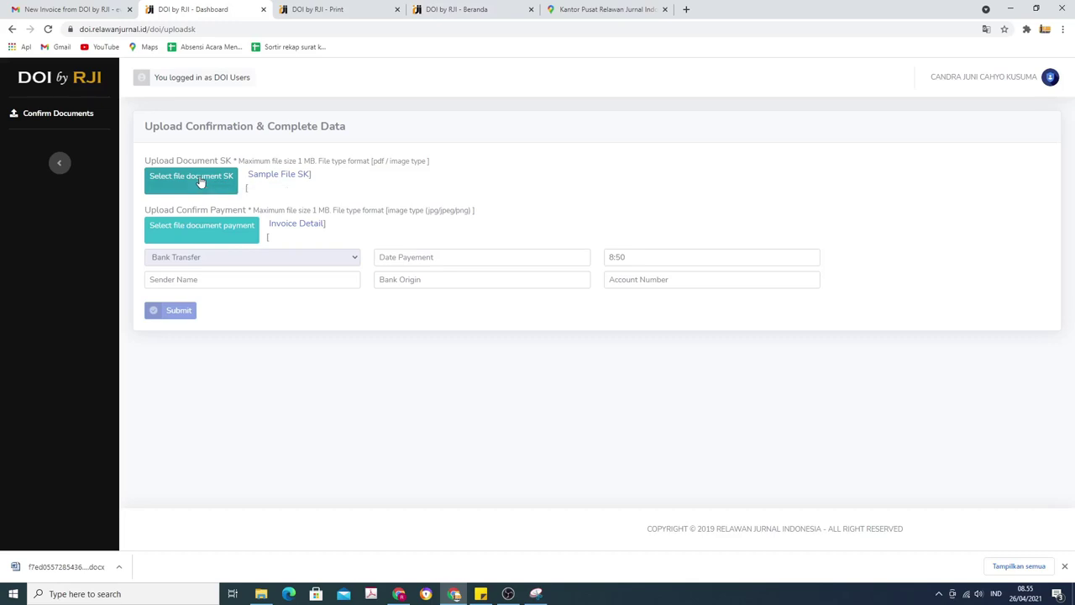
{"action": "double_click", "coordinate": [257, 124]}
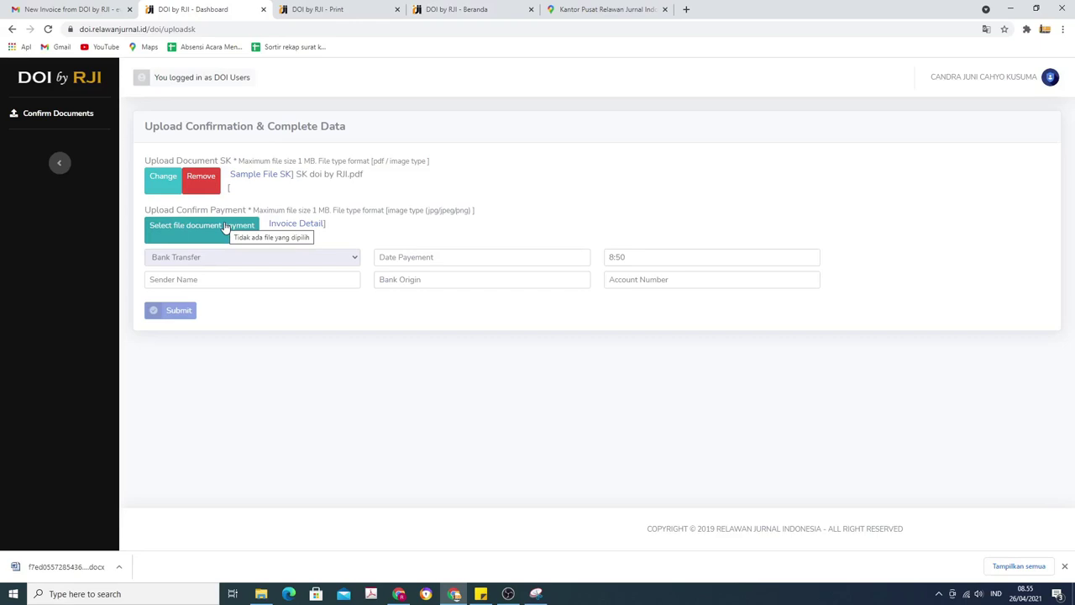
{"action": "left_click", "coordinate": [225, 227]}
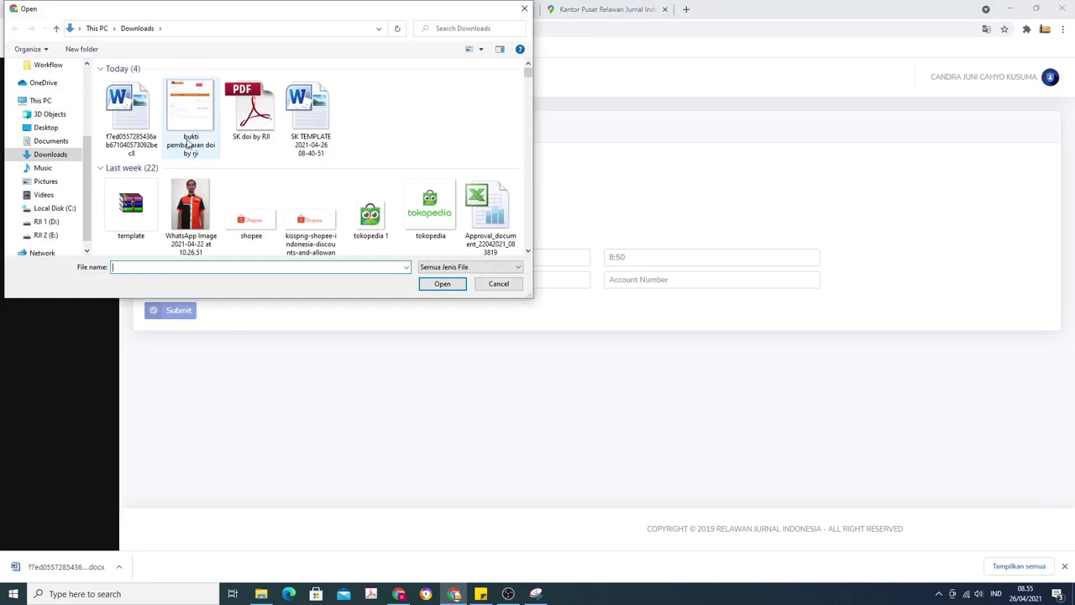
{"action": "double_click", "coordinate": [187, 139]}
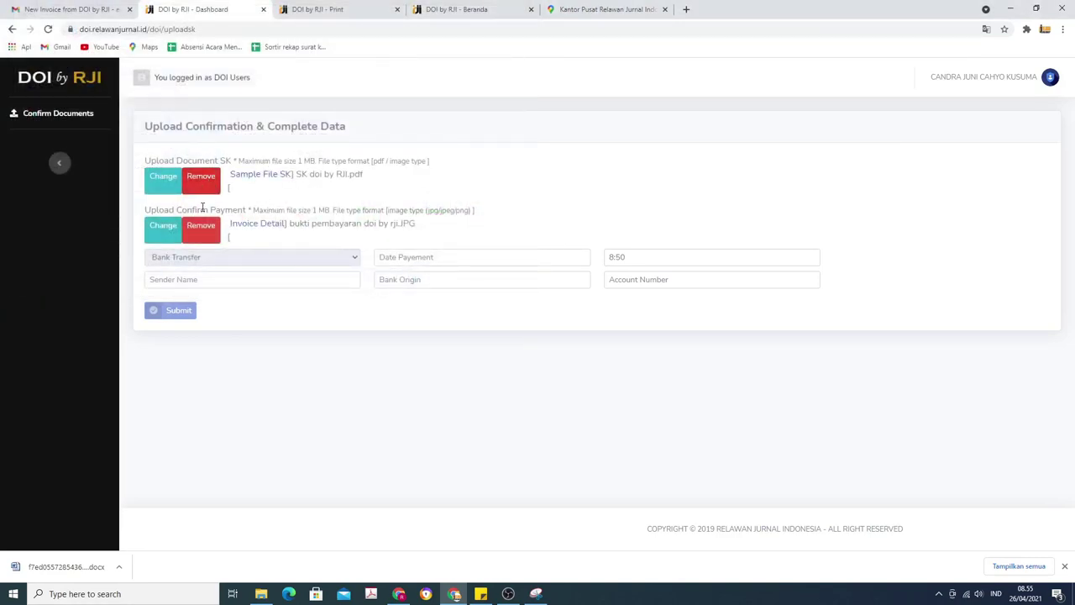
{"action": "left_click", "coordinate": [226, 278]}
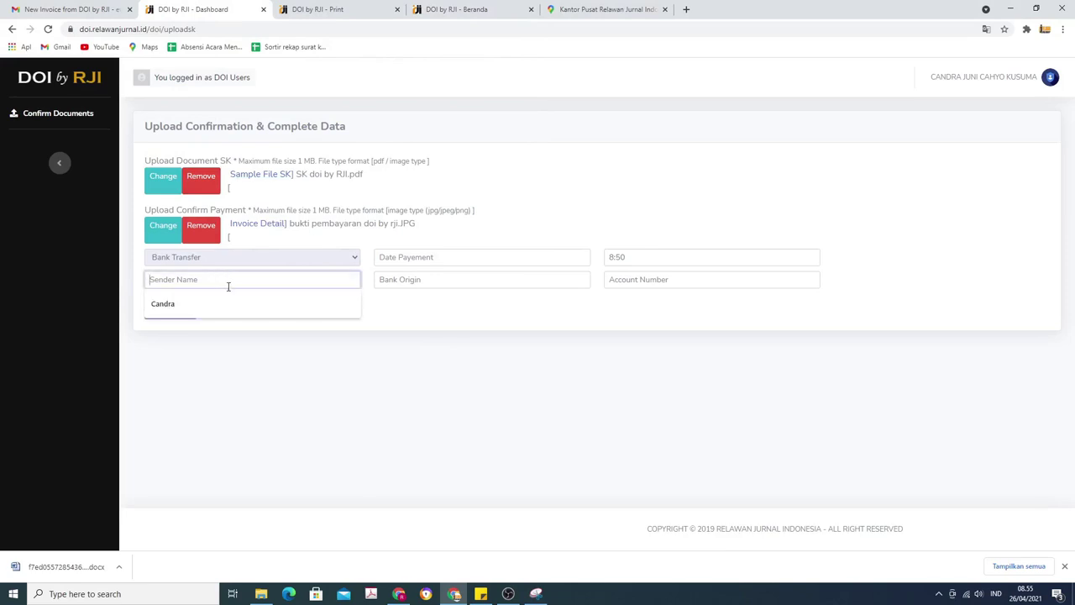
Fill in the sender's name, payment date 26 April 2021, bank BRI and the account number, then submit.
{"action": "left_click", "coordinate": [231, 305]}
{"action": "left_click", "coordinate": [421, 259]}
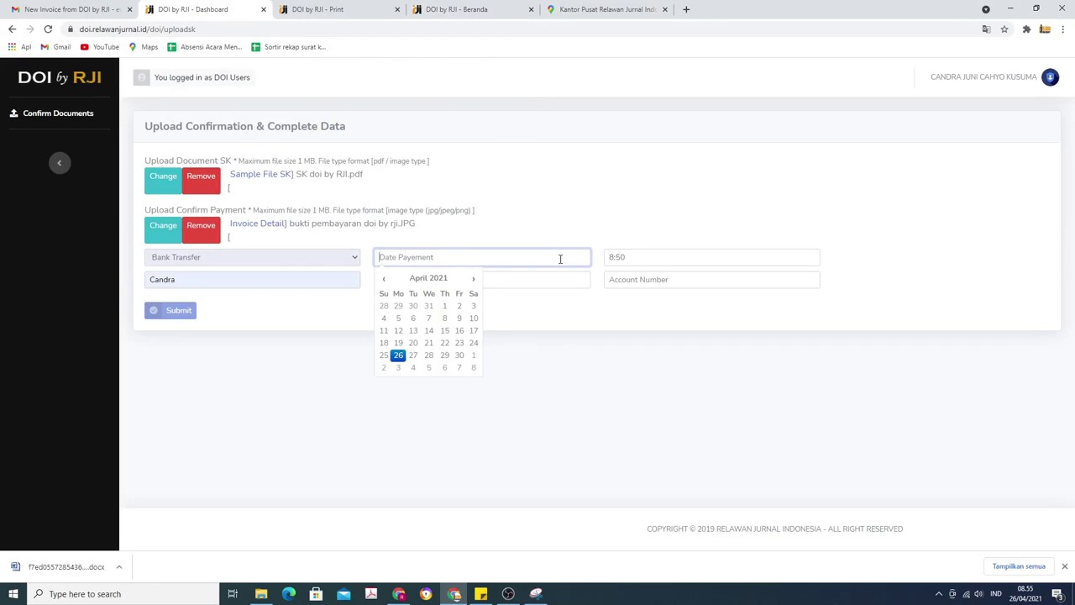
{"action": "left_click", "coordinate": [398, 356]}
{"action": "left_click", "coordinate": [458, 281]}
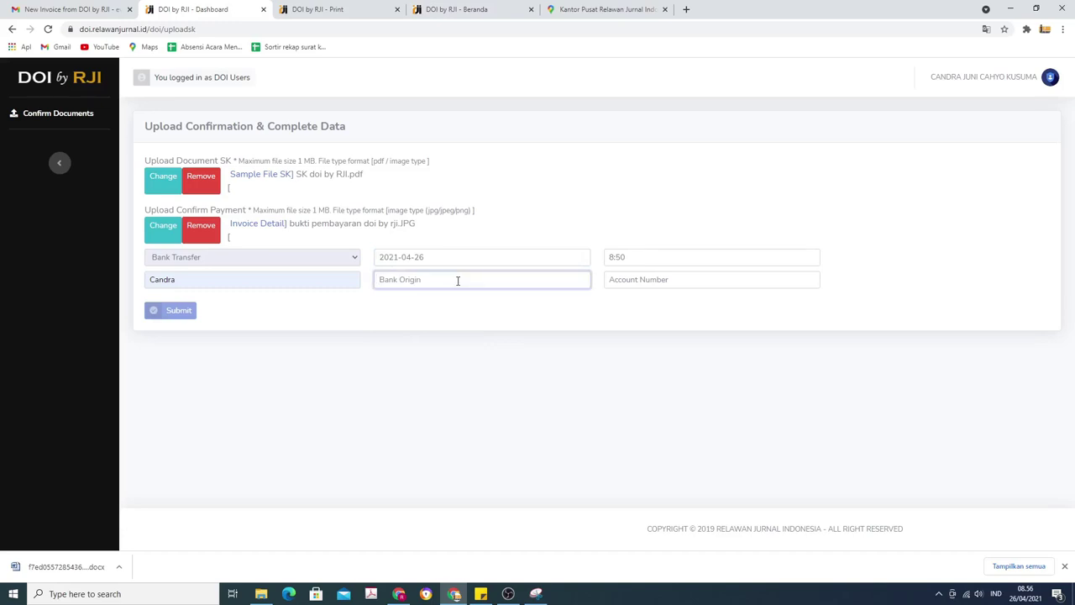
{"action": "type", "text": "BRI"}
{"action": "left_click", "coordinate": [722, 280]}
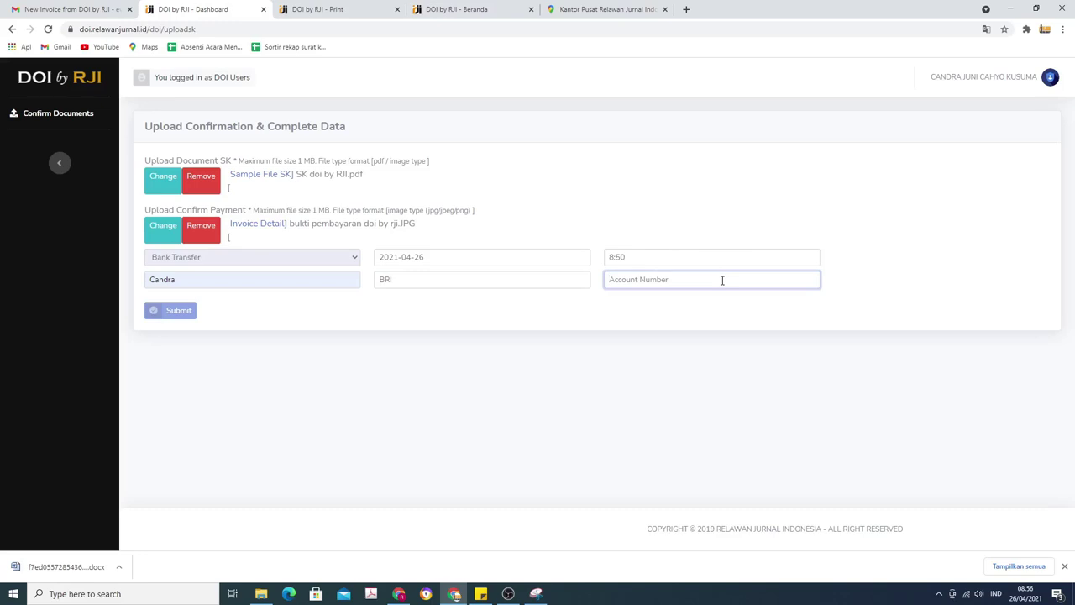
{"action": "left_click", "coordinate": [288, 304]}
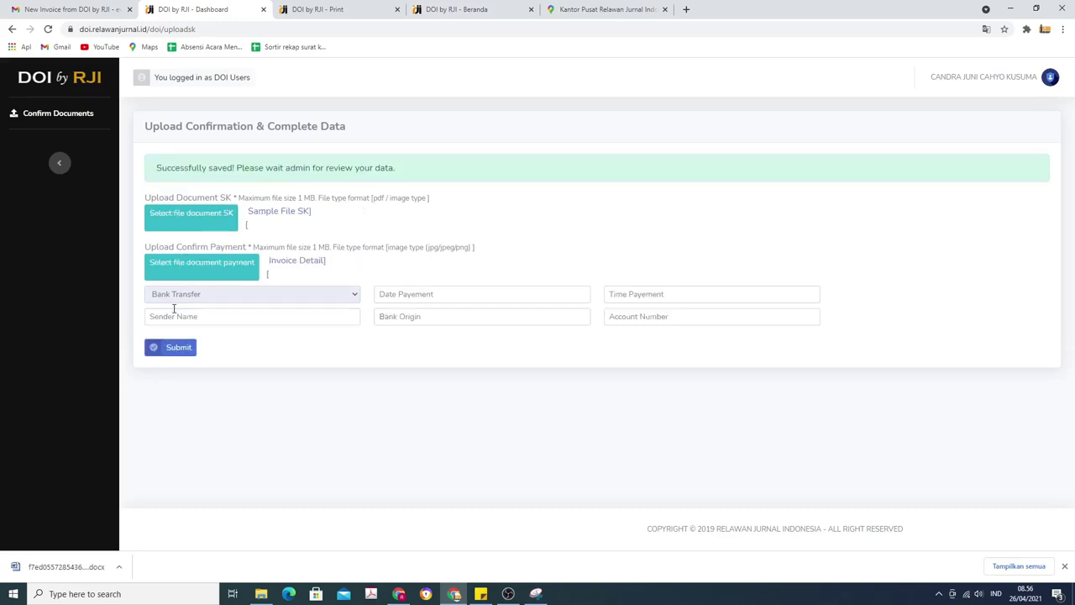
Highlight the 'Successfully saved' banner and the note that the files await admin review.
{"action": "left_click_drag", "start_coordinate": [155, 167], "coordinate": [409, 175]}
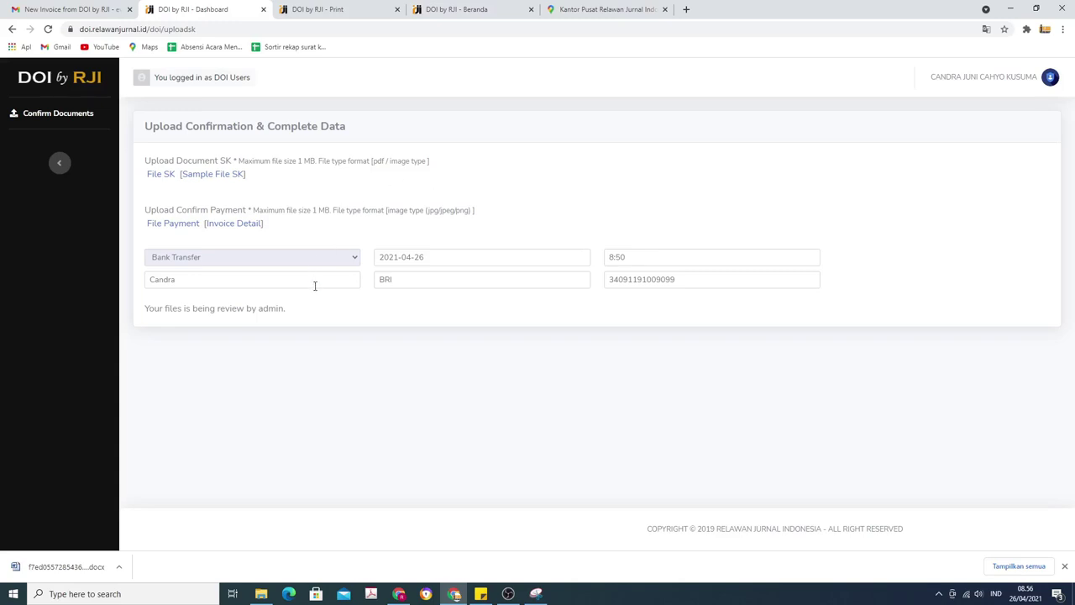
{"action": "left_click_drag", "start_coordinate": [314, 314], "coordinate": [144, 319]}
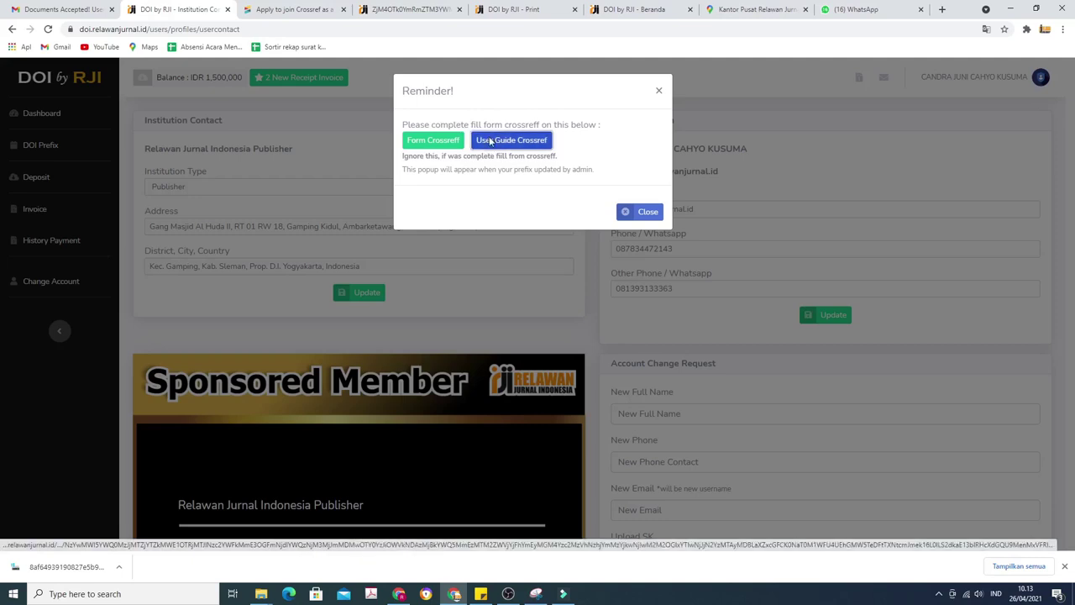
Open the 'User Guide Crossref' PDF in a new tab, then launch the 'Form Crossref' application.
{"action": "right_click", "coordinate": [491, 143]}
{"action": "left_click", "coordinate": [525, 148]}
{"action": "left_click", "coordinate": [269, 9]}
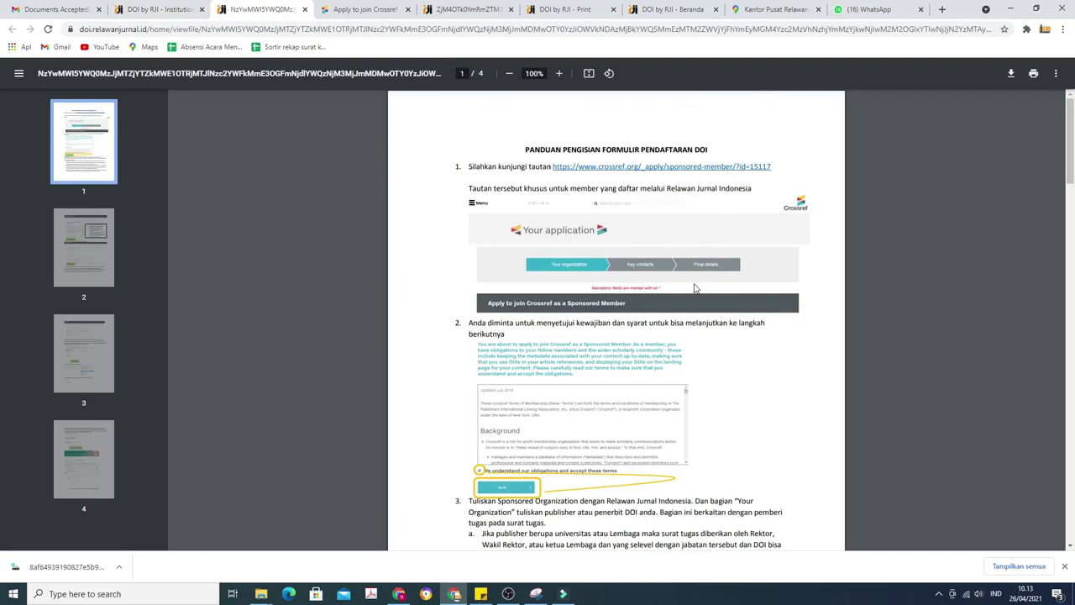
{"action": "left_click", "coordinate": [179, 6]}
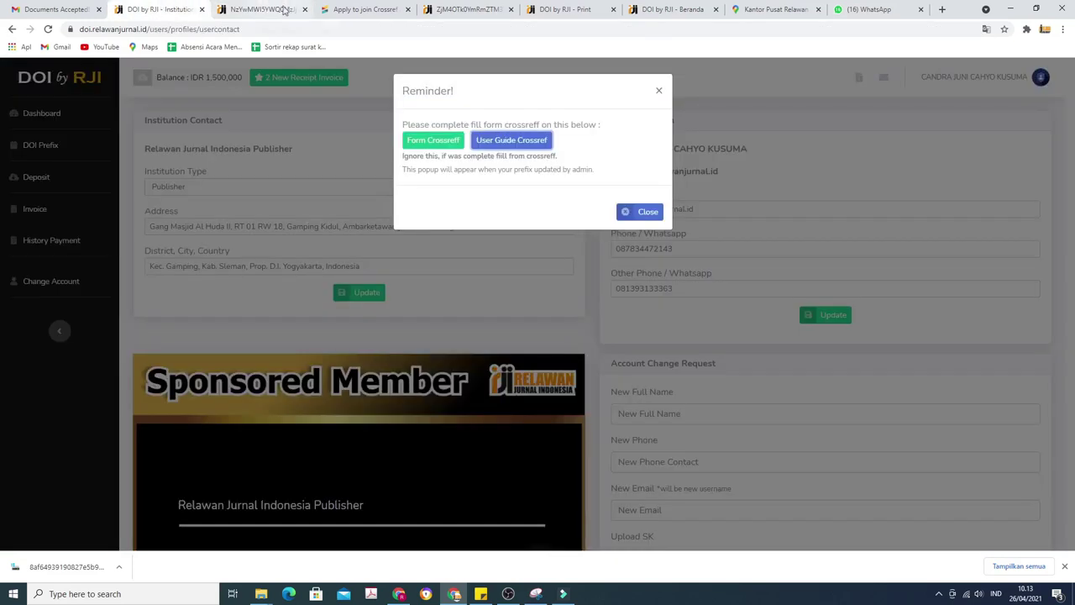
{"action": "left_click", "coordinate": [434, 140]}
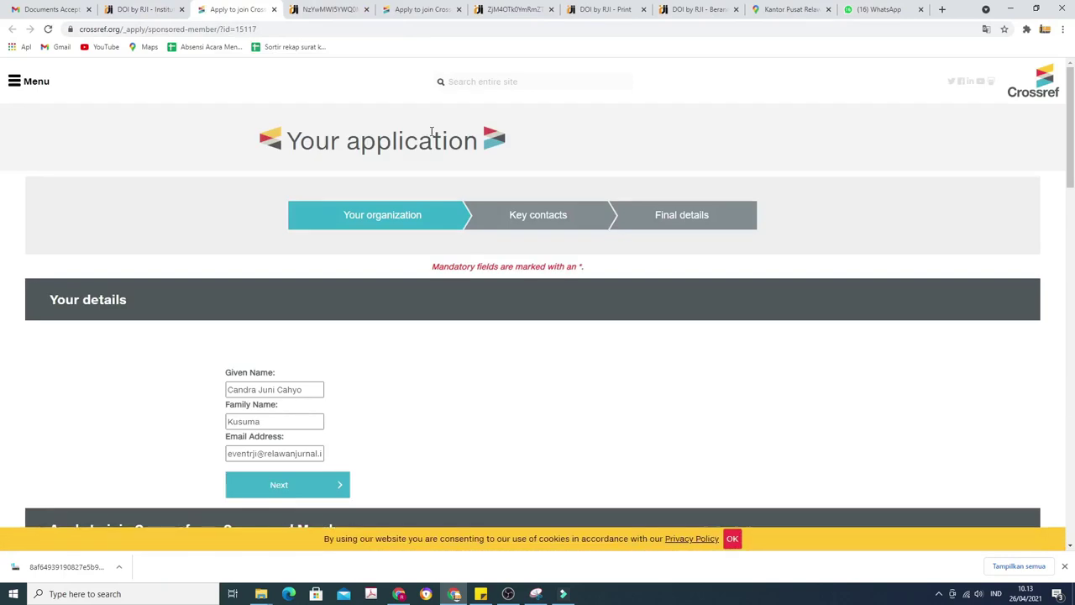
Highlight the prefilled Given Name, Family Name and Email Address fields, then return to the DOI by RJI tab.
{"action": "scroll", "coordinate": [433, 135], "scroll_direction": "down", "scroll_amount": 1}
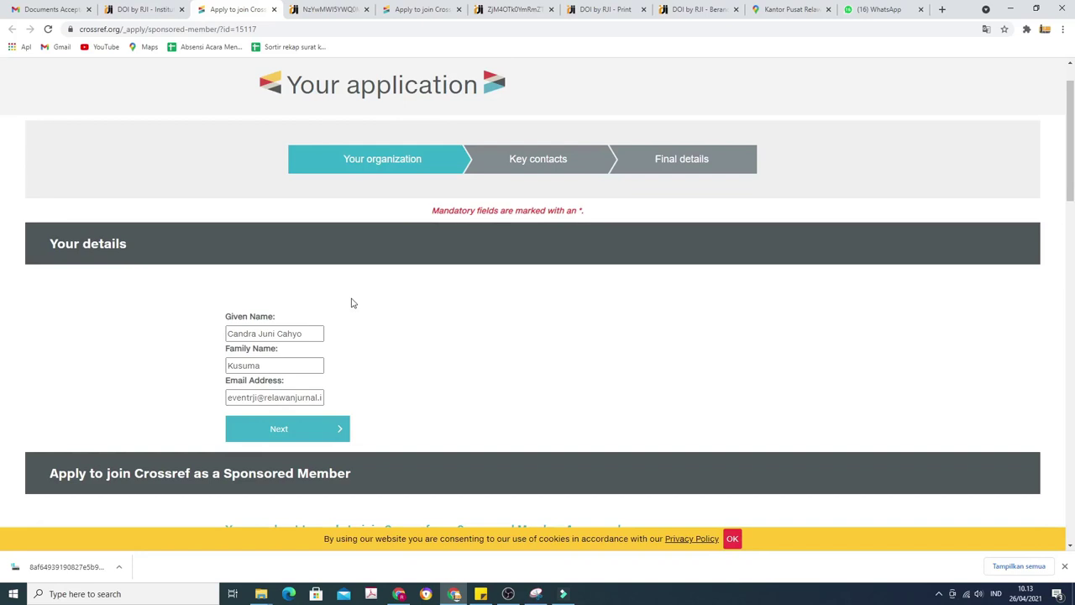
{"action": "left_click_drag", "start_coordinate": [309, 333], "coordinate": [227, 333]}
{"action": "left_click_drag", "start_coordinate": [273, 364], "coordinate": [327, 397]}
{"action": "left_click", "coordinate": [244, 398]}
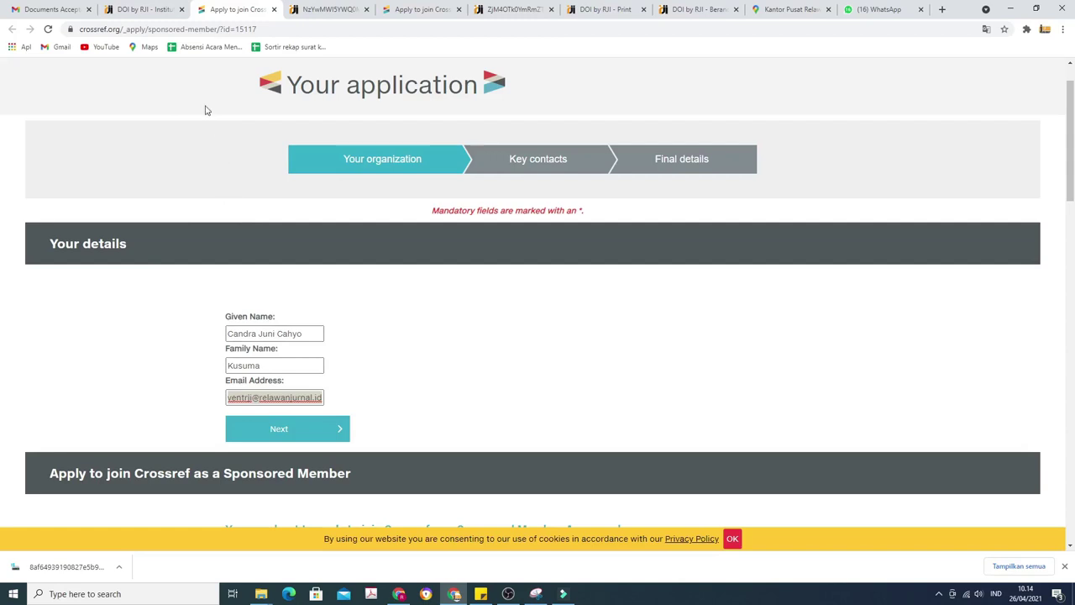
{"action": "left_click", "coordinate": [147, 8]}
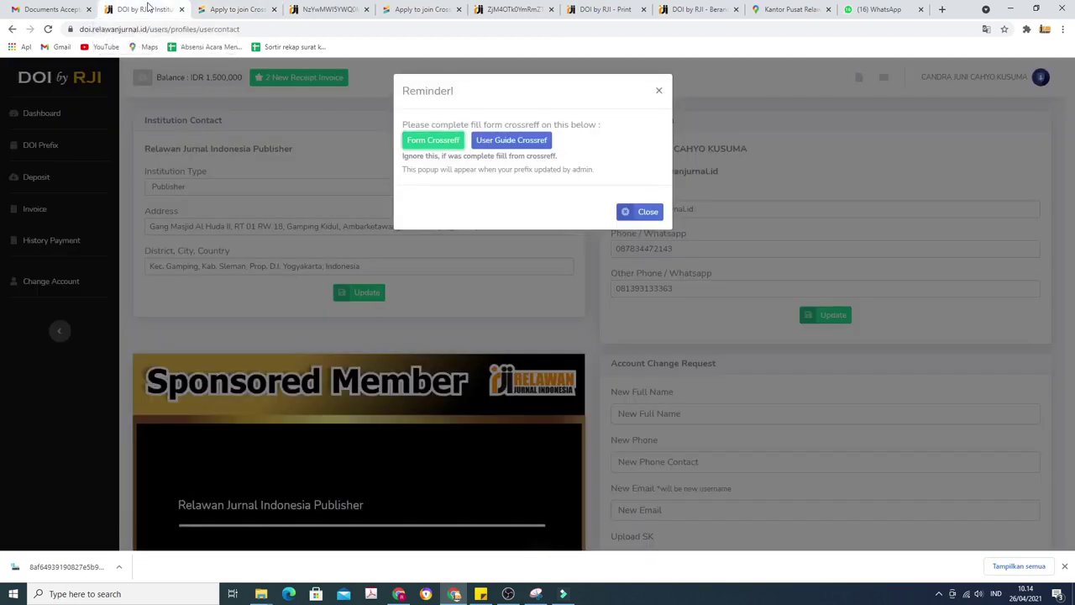
Close the Crossref form reminder popup and return to the 'Apply to join Crossref' tab.
{"action": "left_click", "coordinate": [658, 89]}
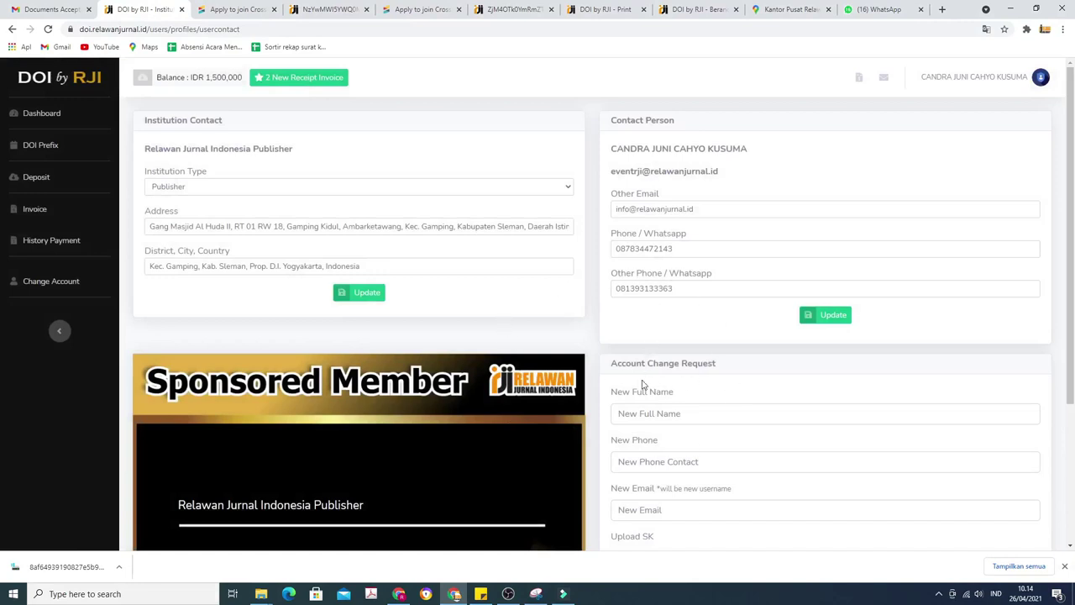
{"action": "left_click", "coordinate": [252, 15]}
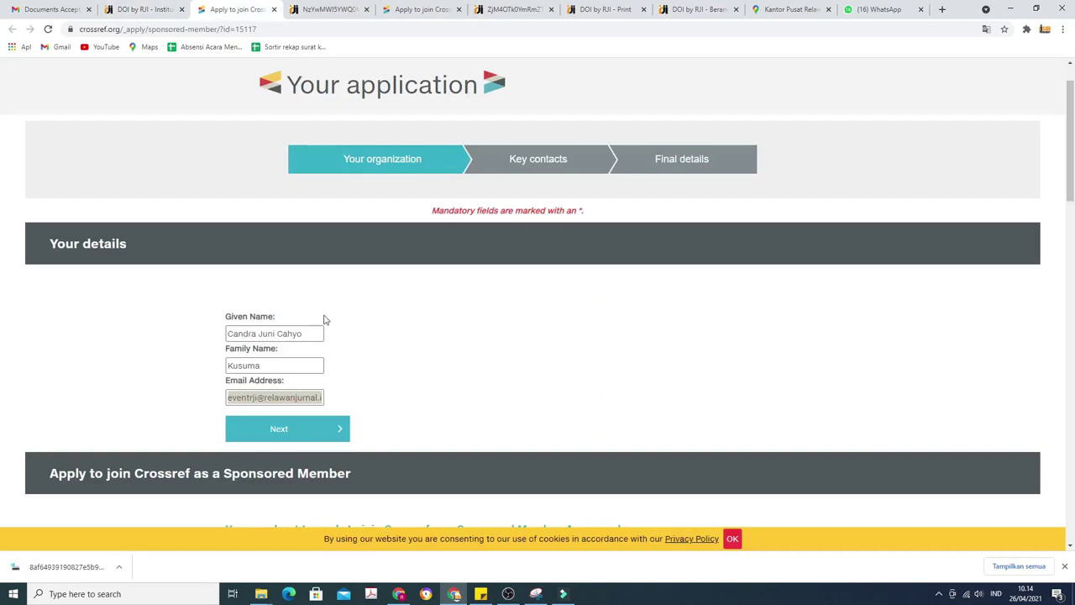
Tick 'We understand our obligations and accept these terms' and advance to the Organization Name step.
{"action": "left_click", "coordinate": [364, 389]}
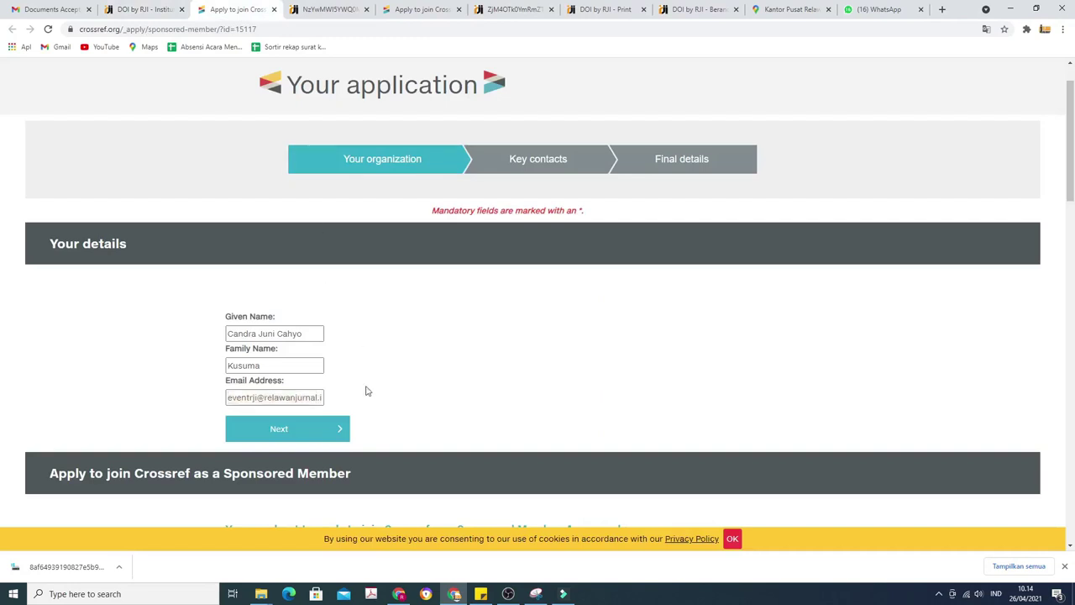
{"action": "left_click", "coordinate": [303, 428]}
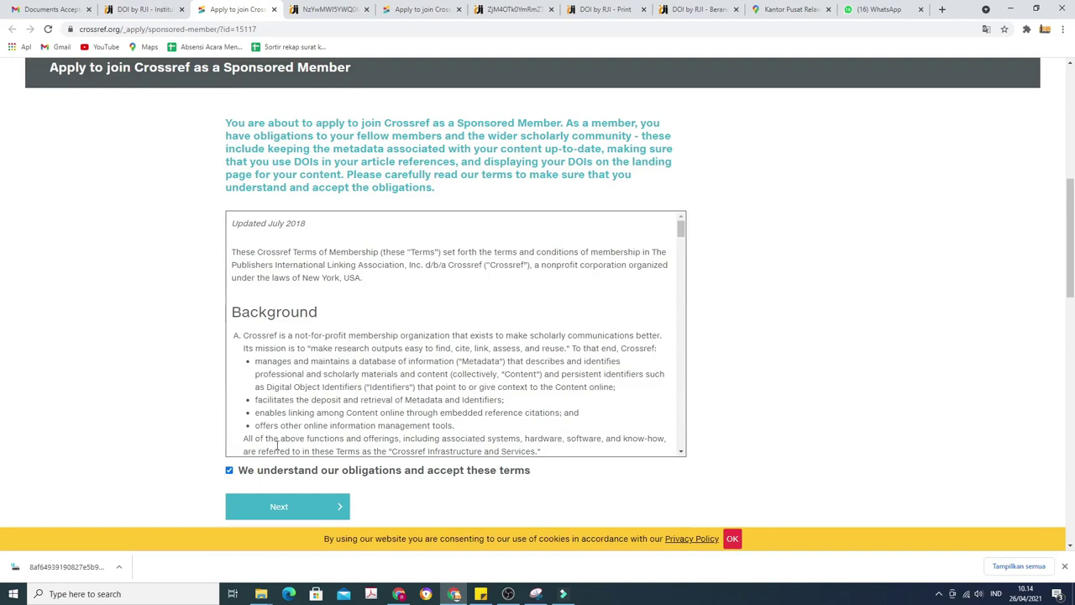
{"action": "left_click", "coordinate": [231, 472]}
{"action": "left_click", "coordinate": [229, 471]}
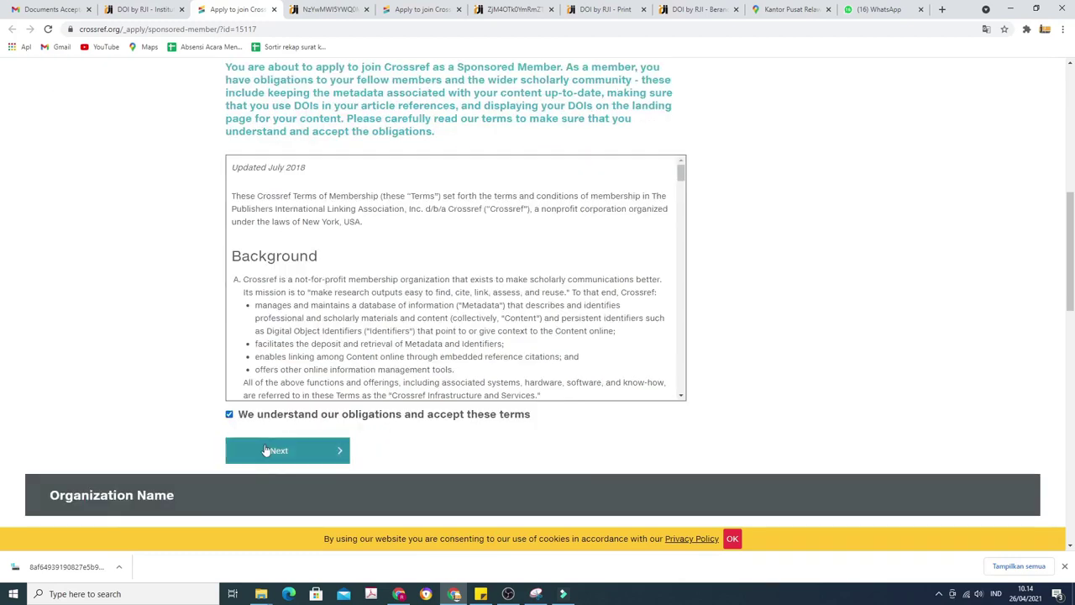
{"action": "left_click", "coordinate": [264, 450]}
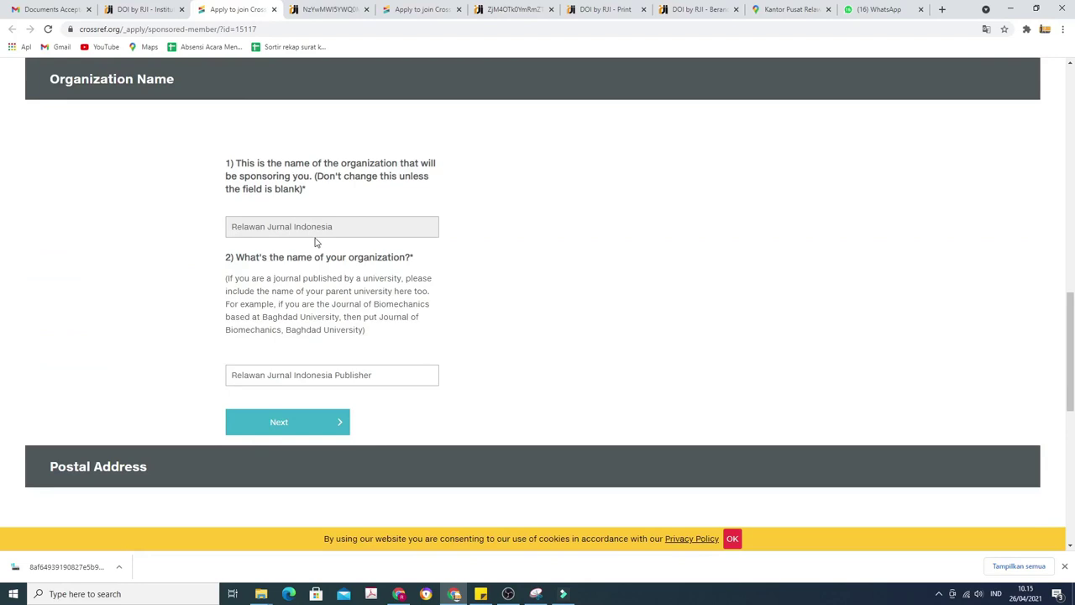
Check sponsor Relawan Jurnal Indonesia and organization name Relawan Jurnal Indonesia Publisher, then continue to Postal Address.
{"action": "left_click_drag", "start_coordinate": [344, 227], "coordinate": [232, 231]}
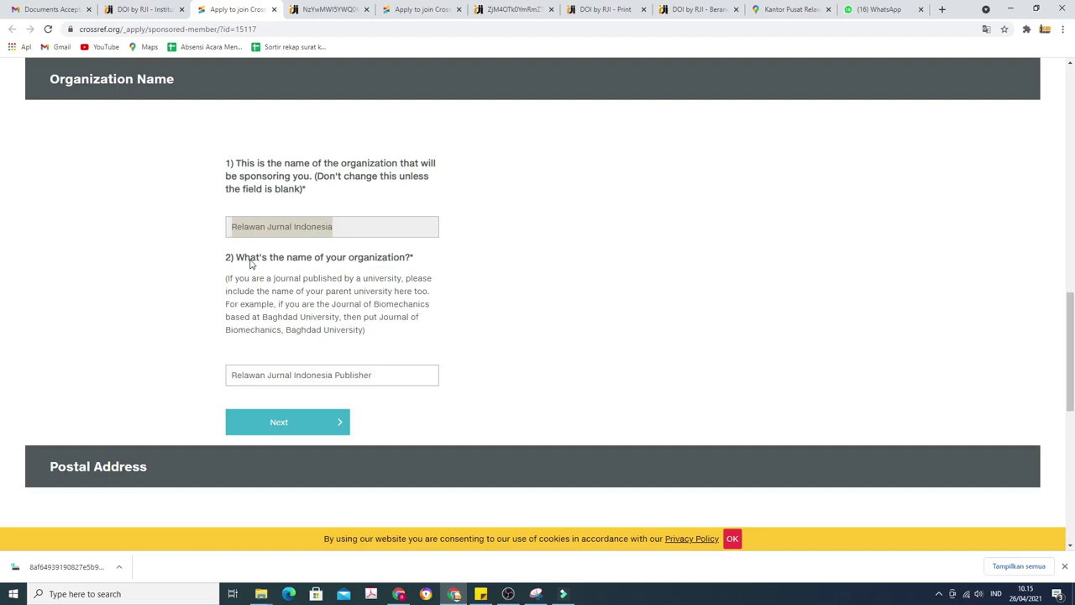
{"action": "left_click", "coordinate": [323, 262]}
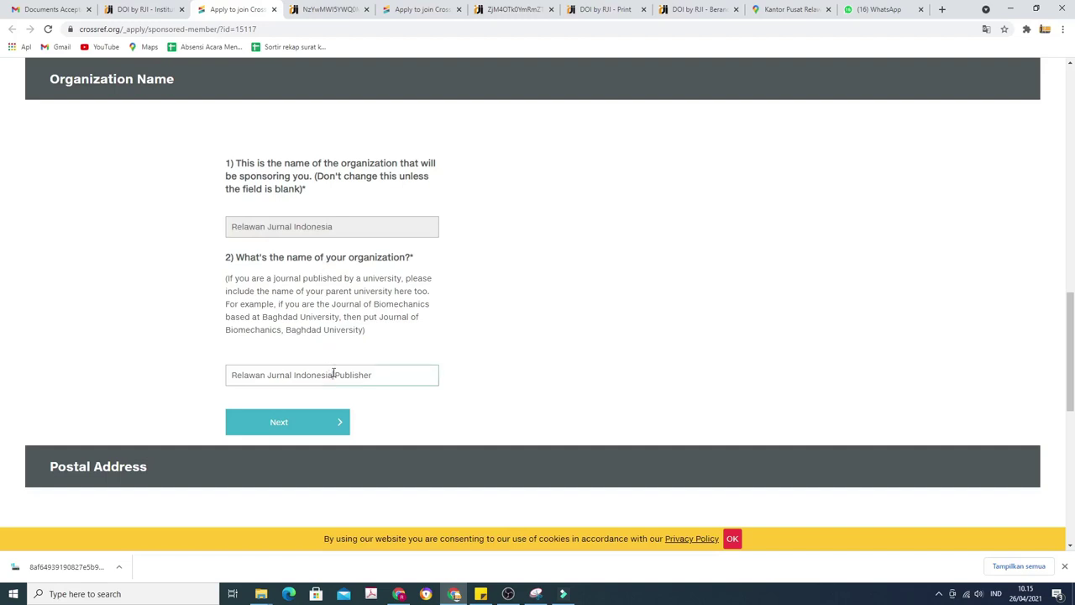
{"action": "left_click_drag", "start_coordinate": [379, 375], "coordinate": [230, 379]}
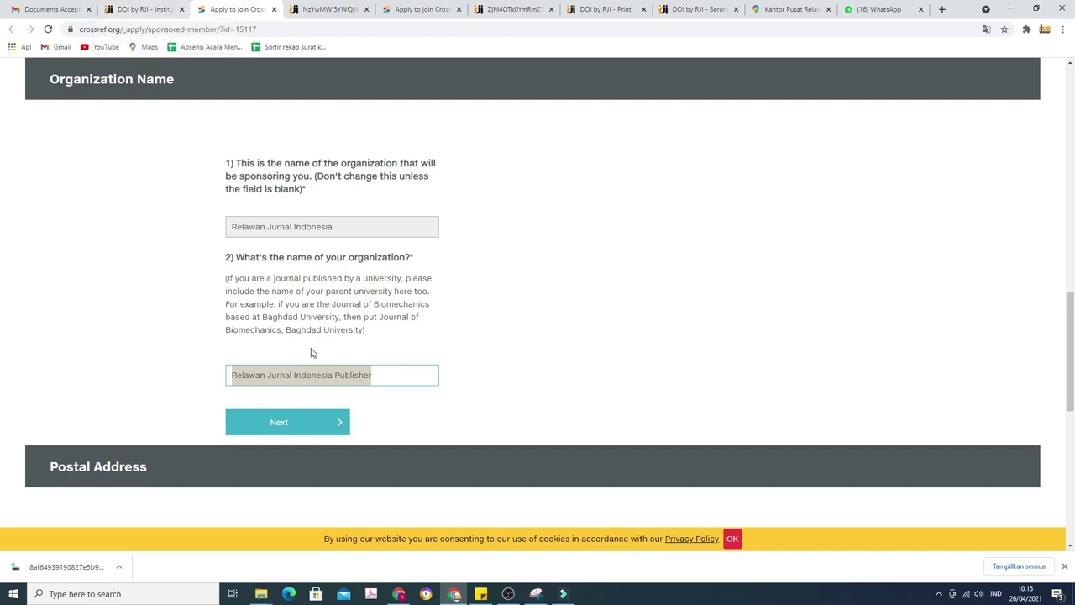
{"action": "left_click", "coordinate": [316, 416]}
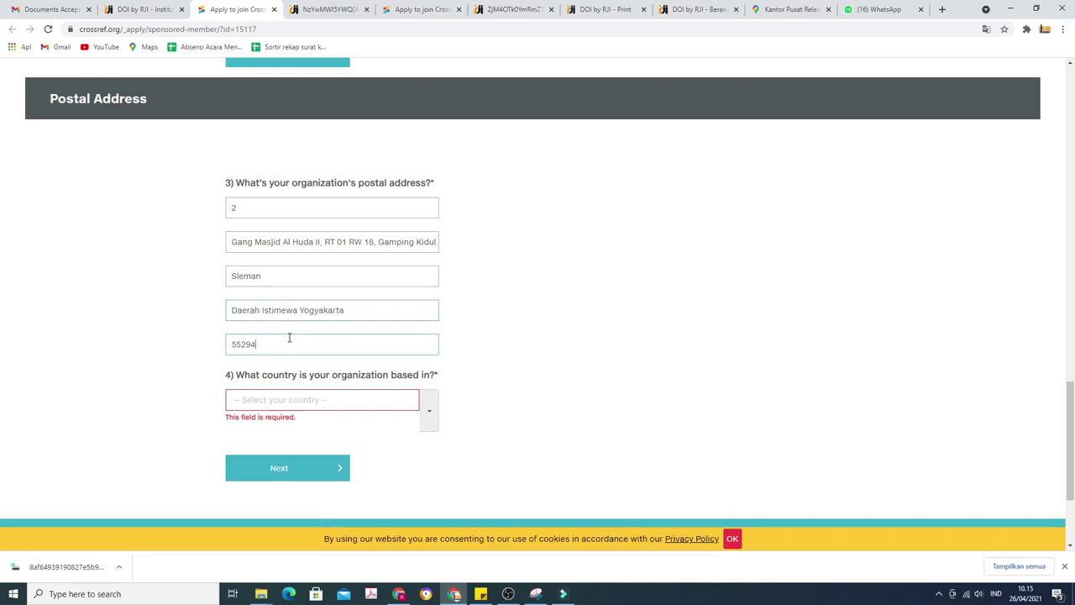
Search 'INDO' to choose Indonesia as the country, then proceed to the key contacts step.
{"action": "left_click", "coordinate": [282, 400]}
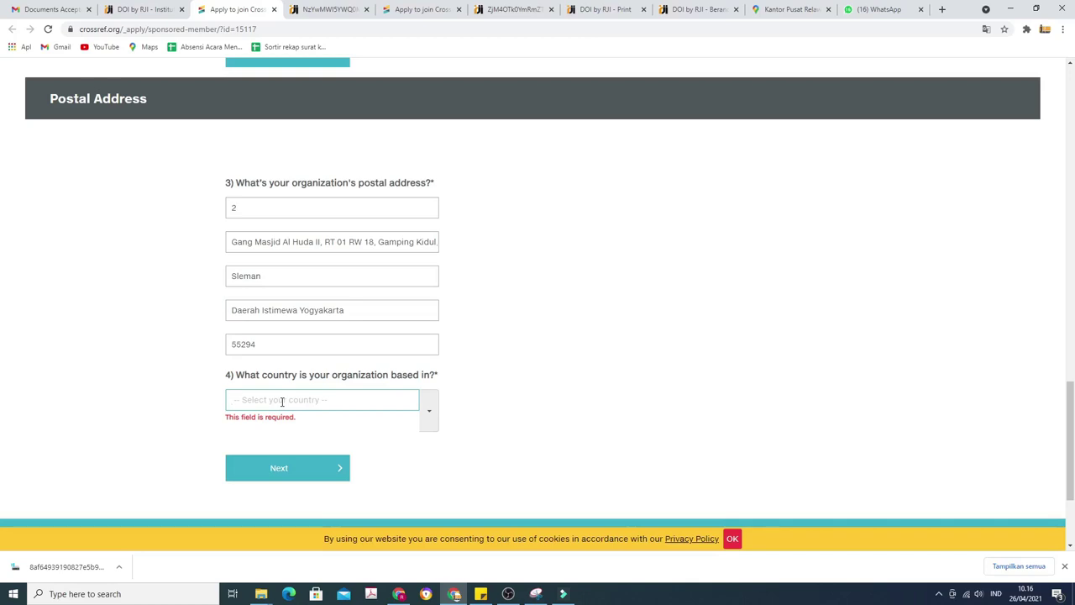
{"action": "left_click", "coordinate": [281, 400]}
{"action": "type", "text": "INDO"}
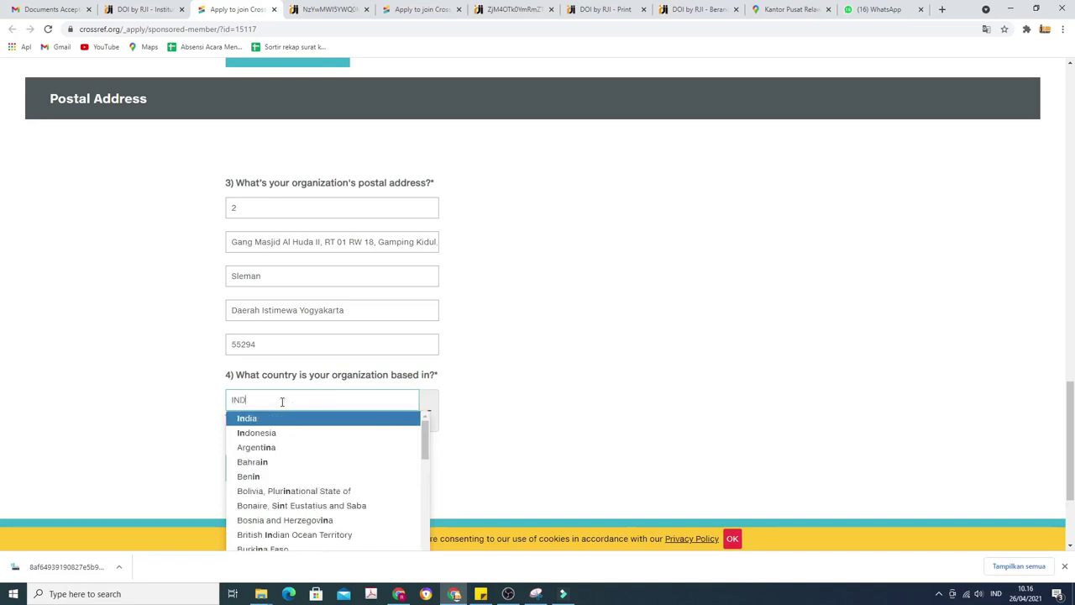
{"action": "left_click", "coordinate": [267, 419]}
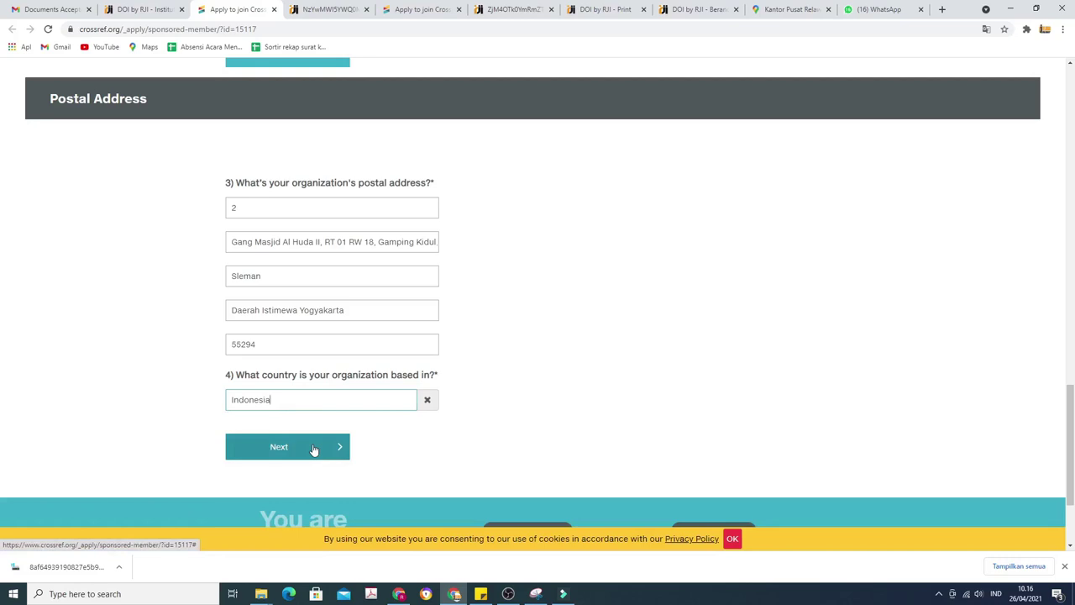
{"action": "left_click", "coordinate": [312, 449]}
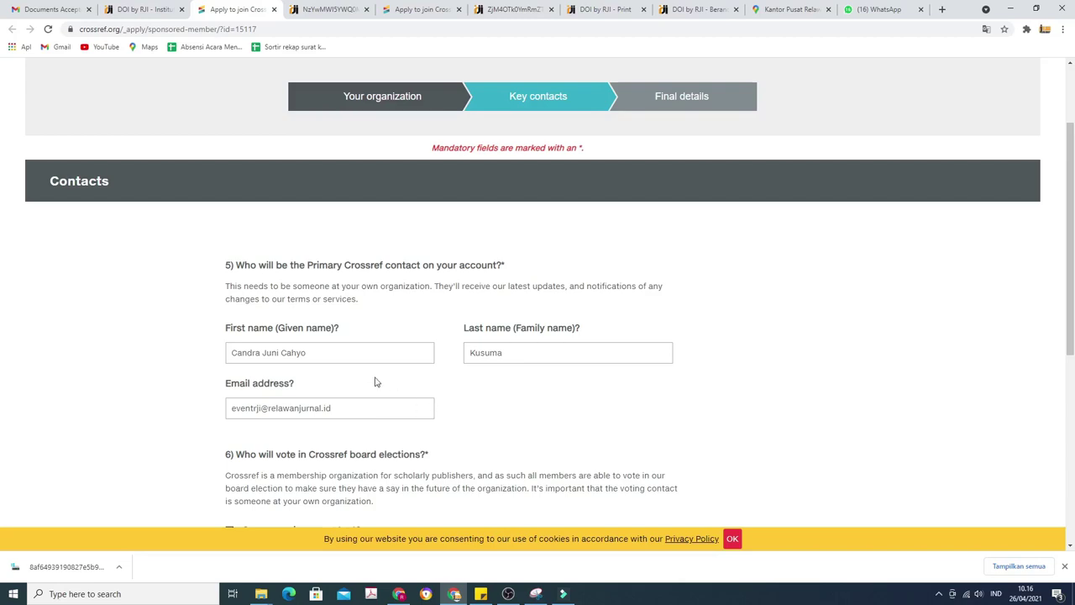
Leave the primary contact unchanged, keep the voting contact 'Same as primary contact', and advance to Final details.
{"action": "left_click_drag", "start_coordinate": [345, 352], "coordinate": [225, 352]}
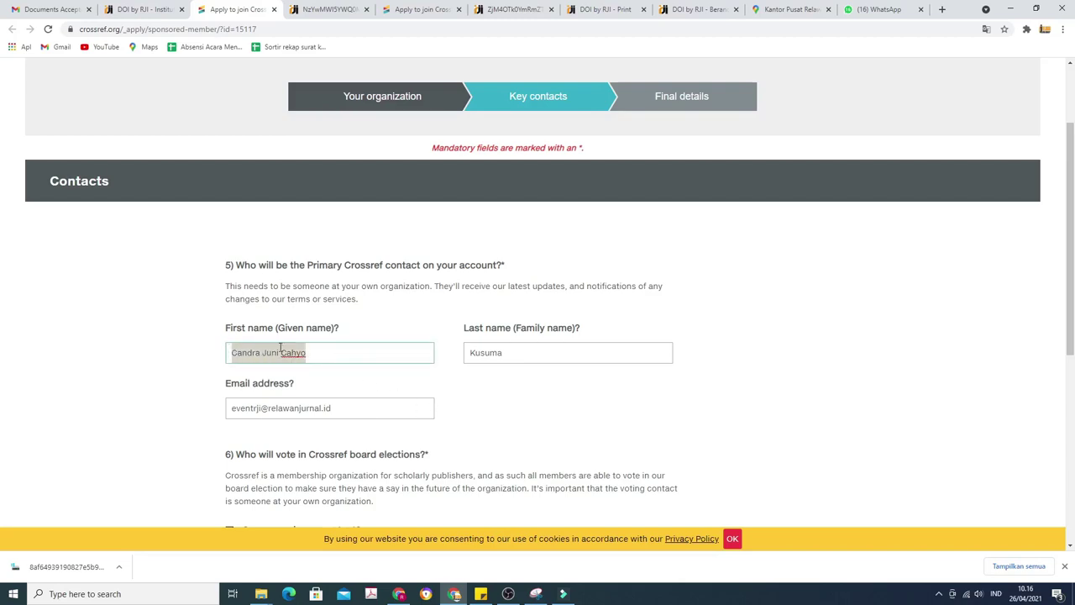
{"action": "left_click", "coordinate": [331, 348]}
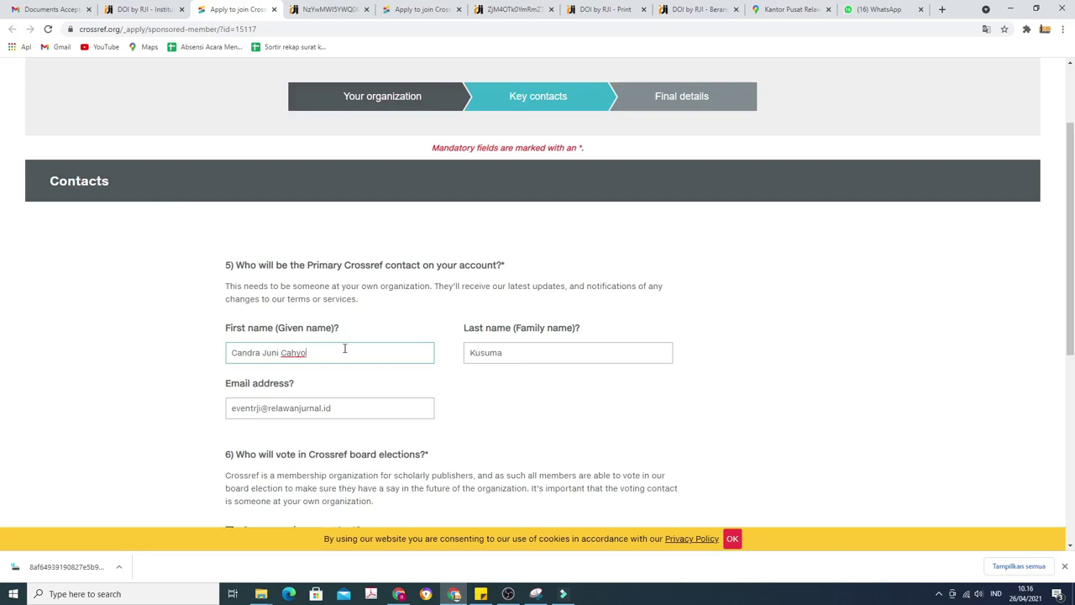
{"action": "scroll", "coordinate": [344, 348], "scroll_direction": "down", "scroll_amount": 2}
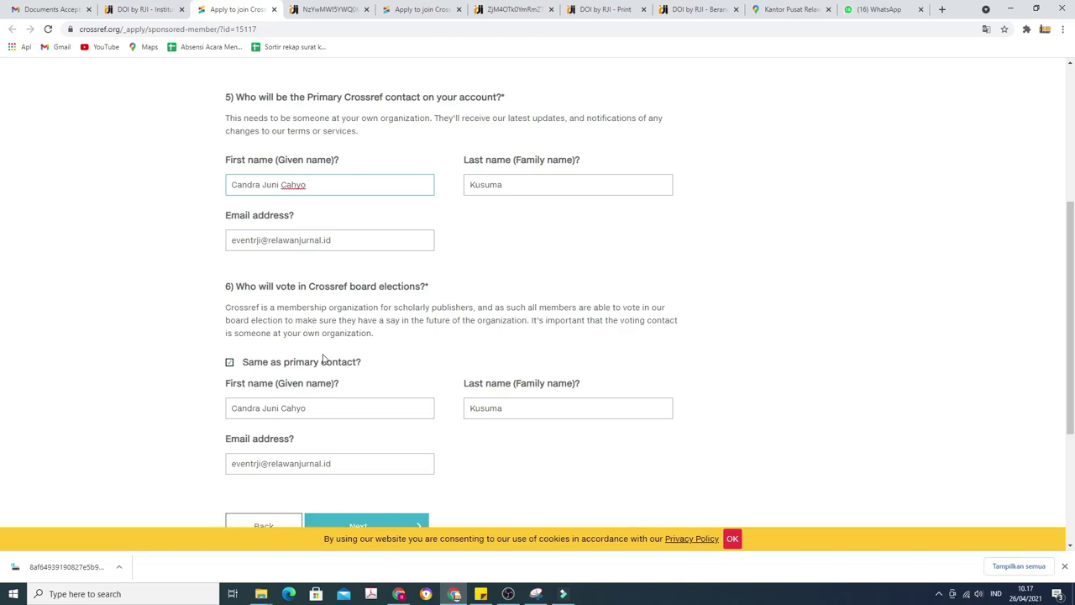
{"action": "left_click", "coordinate": [229, 363]}
{"action": "left_click", "coordinate": [229, 362]}
{"action": "scroll", "coordinate": [292, 381], "scroll_direction": "down", "scroll_amount": 2}
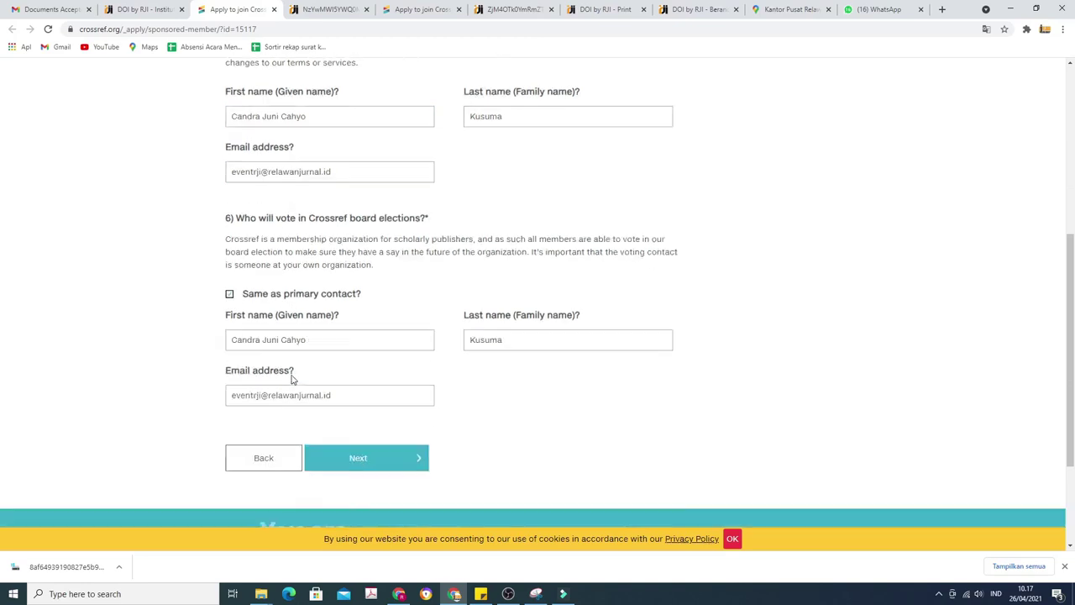
{"action": "left_click", "coordinate": [361, 415]}
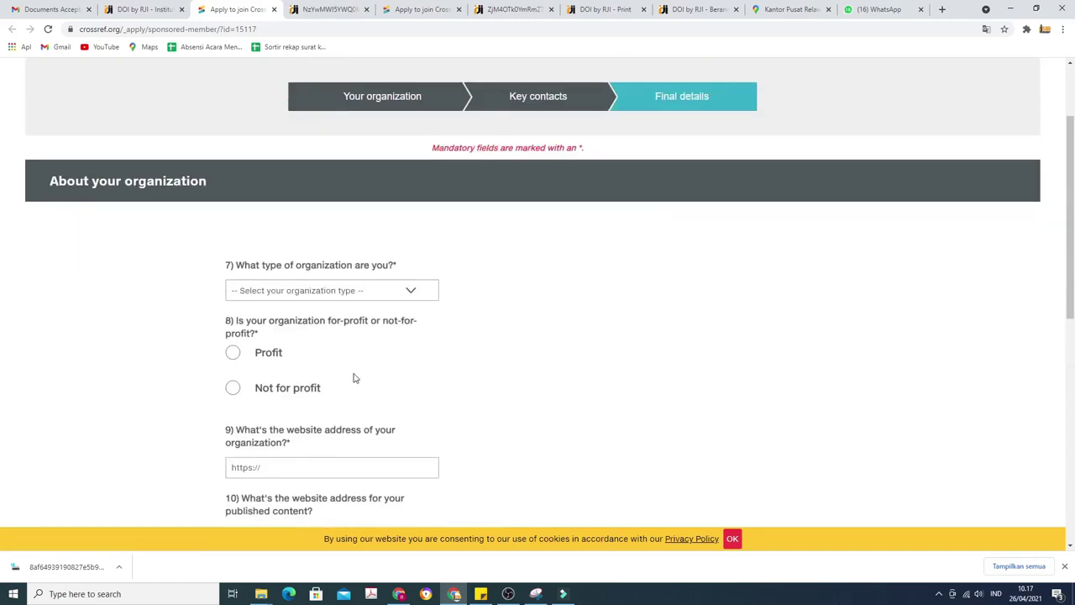
Check the institution type in the DOI by RJI profile, then choose Publisher as organization type.
{"action": "left_click", "coordinate": [301, 293]}
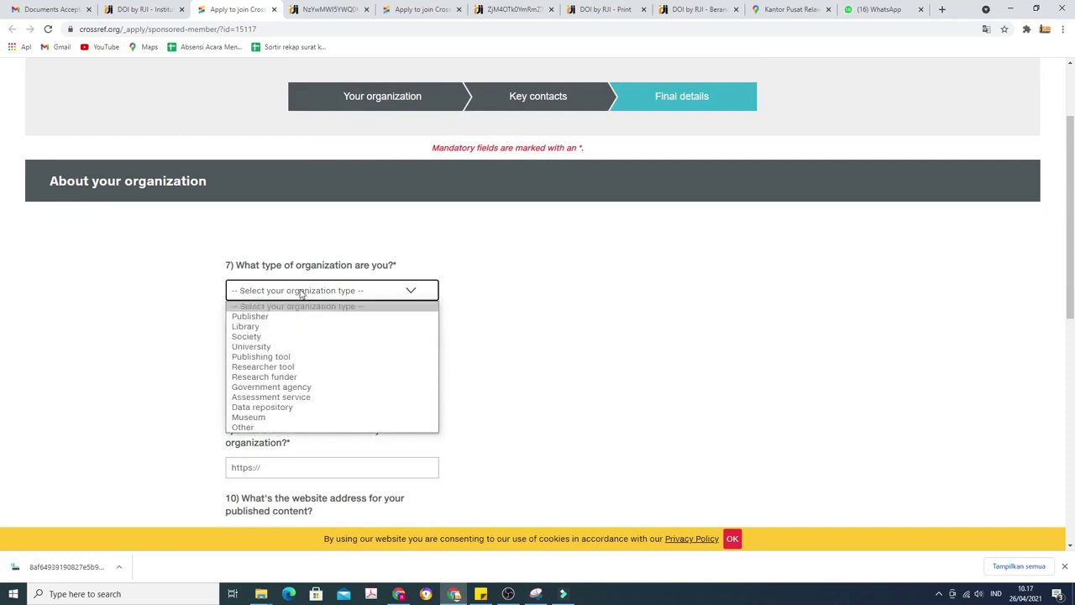
{"action": "left_click", "coordinate": [502, 295]}
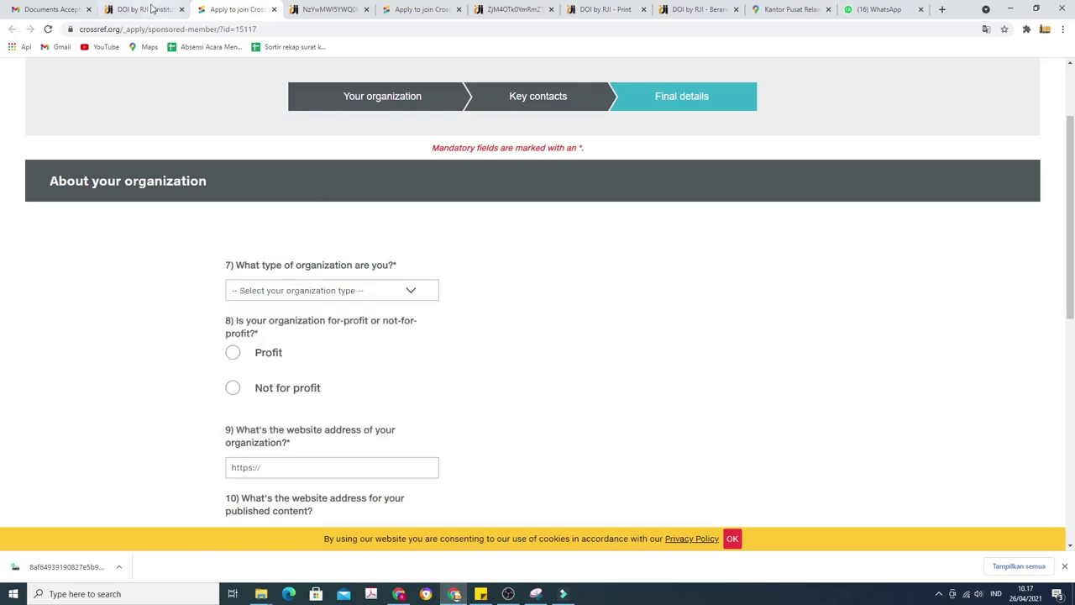
{"action": "left_click", "coordinate": [151, 9]}
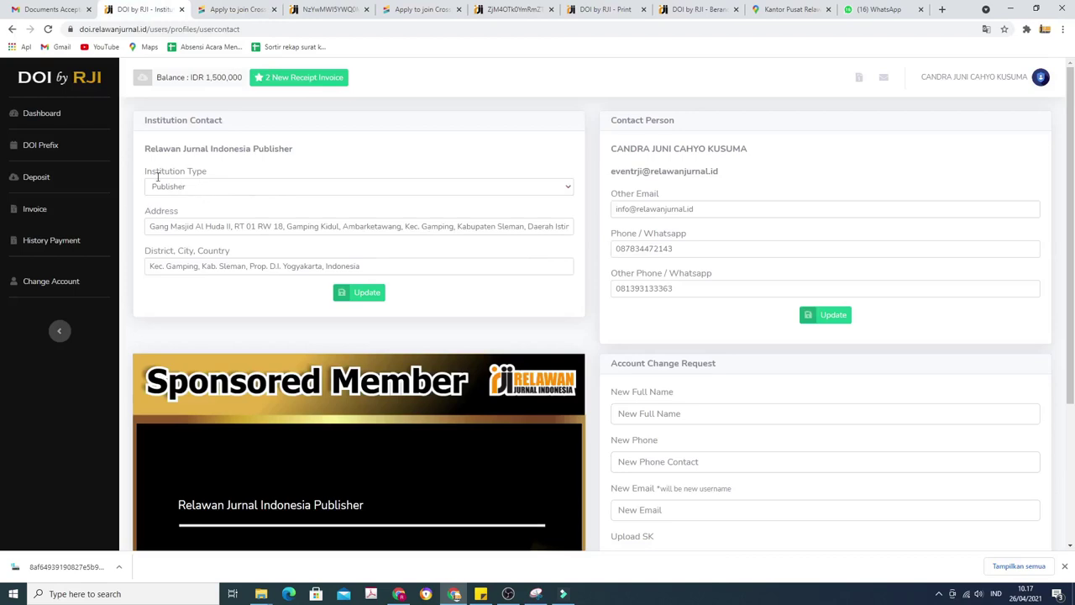
{"action": "left_click", "coordinate": [214, 9]}
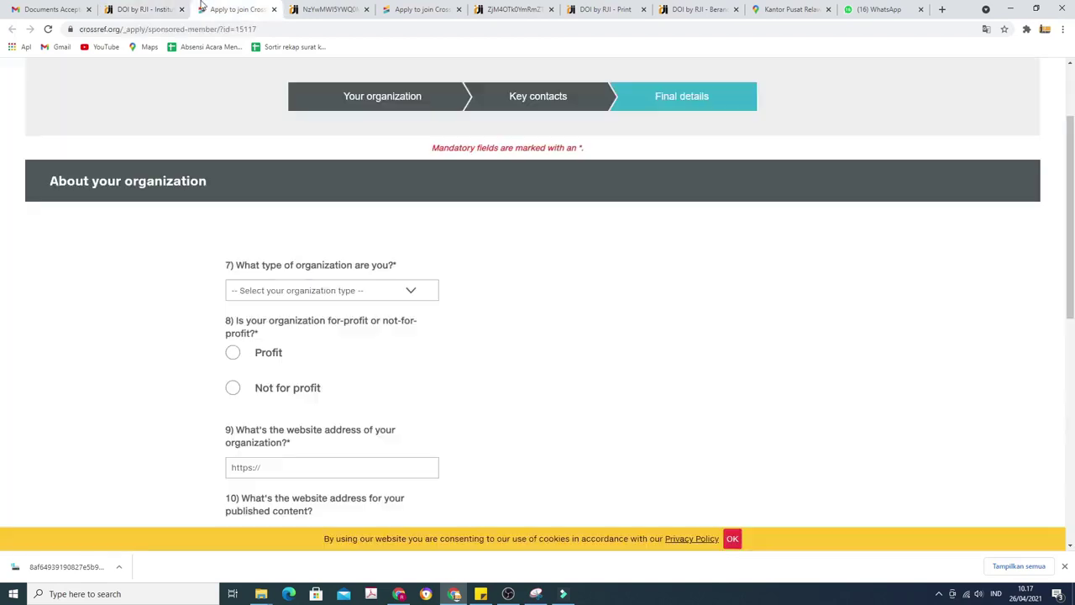
{"action": "left_click", "coordinate": [325, 296]}
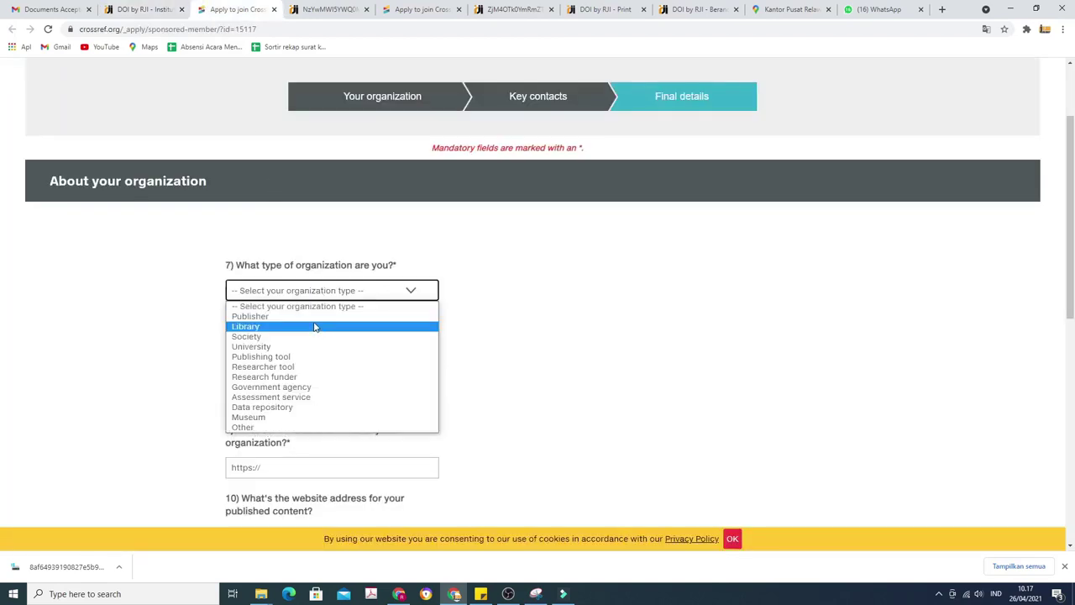
{"action": "left_click", "coordinate": [312, 317]}
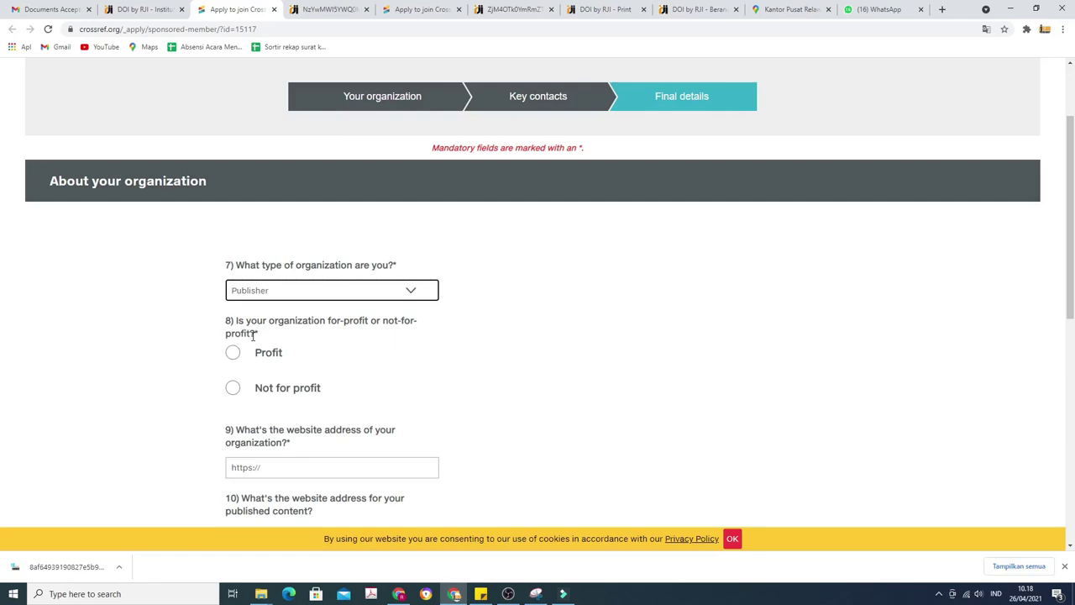
Mark the organization Not for profit and enter its website as relawanjurnal.id.
{"action": "left_click", "coordinate": [233, 389]}
{"action": "scroll", "coordinate": [260, 407], "scroll_direction": "down", "scroll_amount": 1}
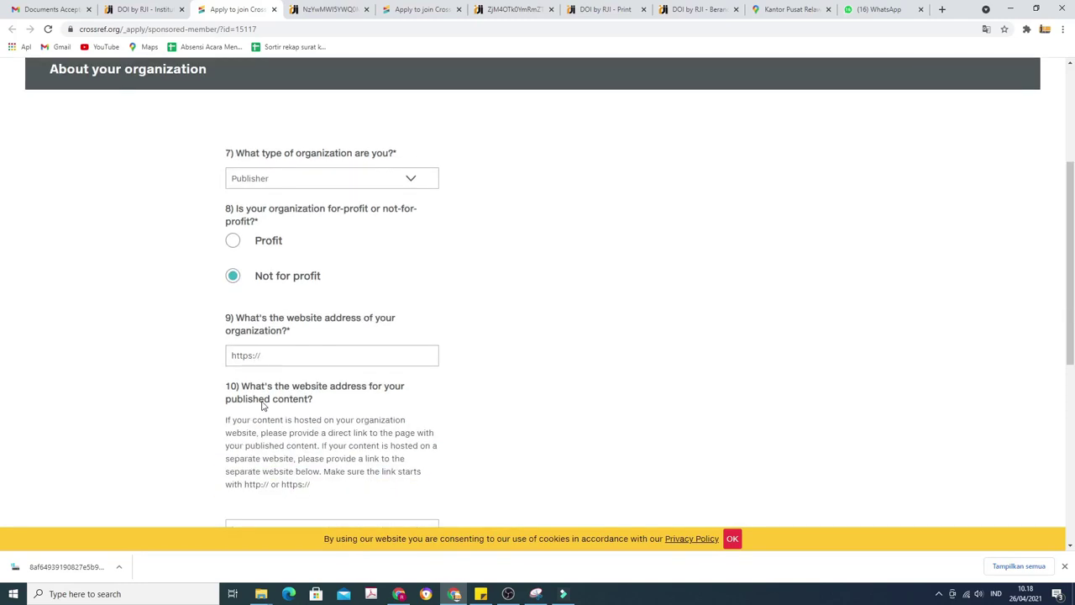
{"action": "left_click", "coordinate": [313, 352]}
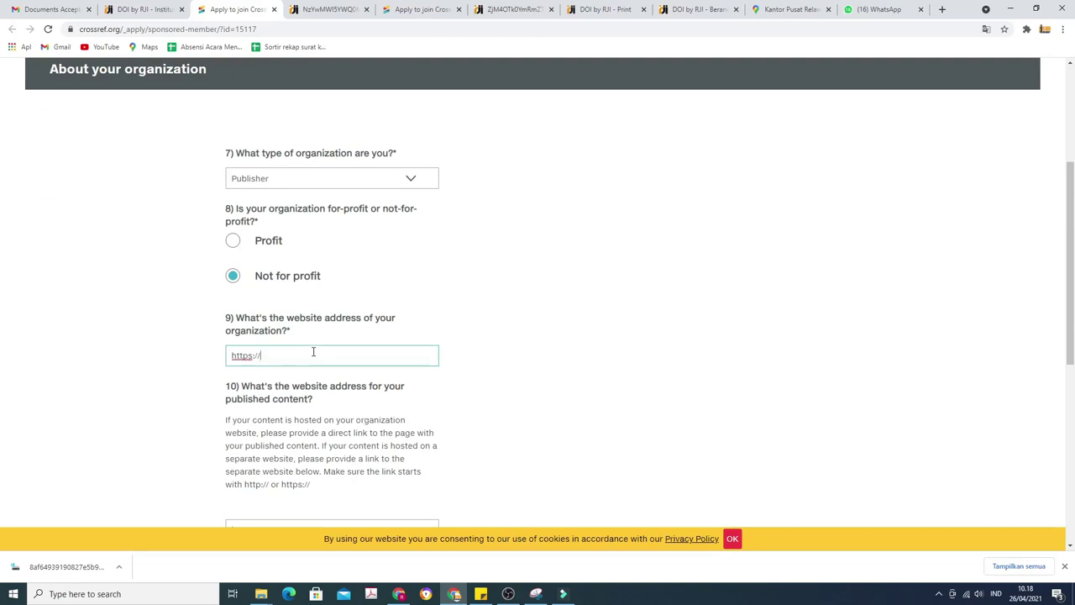
{"action": "type", "text": "relawanjurn.id"}
Enter publetter.id as the website where the published content lives.
{"action": "scroll", "coordinate": [313, 353], "scroll_direction": "down", "scroll_amount": 2}
{"action": "left_click", "coordinate": [322, 367]}
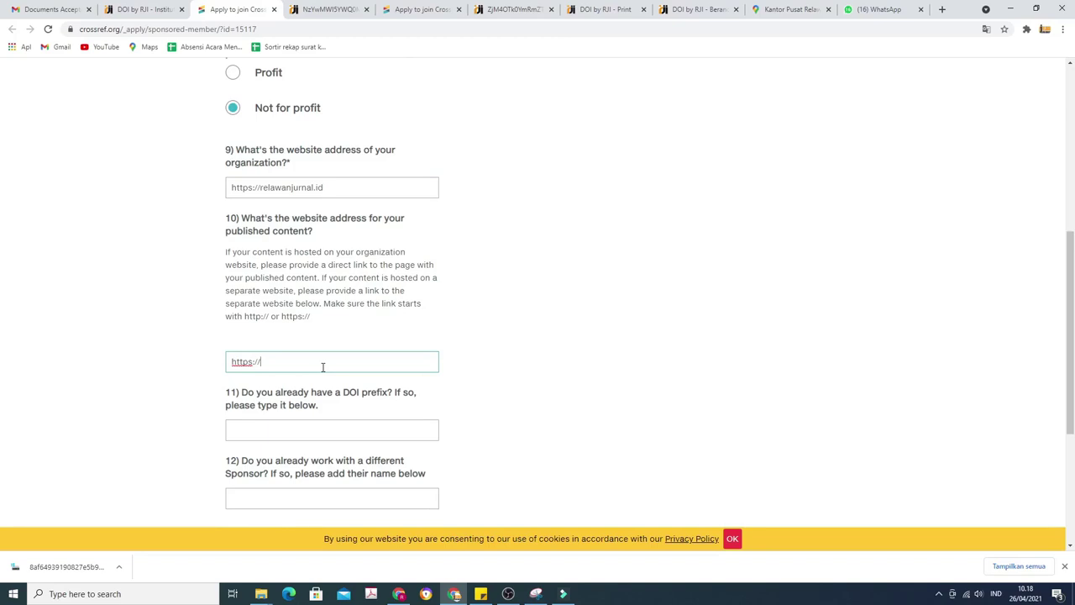
{"action": "type", "text": "publetter.id"}
{"action": "scroll", "coordinate": [302, 345], "scroll_direction": "down", "scroll_amount": 2}
{"action": "left_click", "coordinate": [281, 319]}
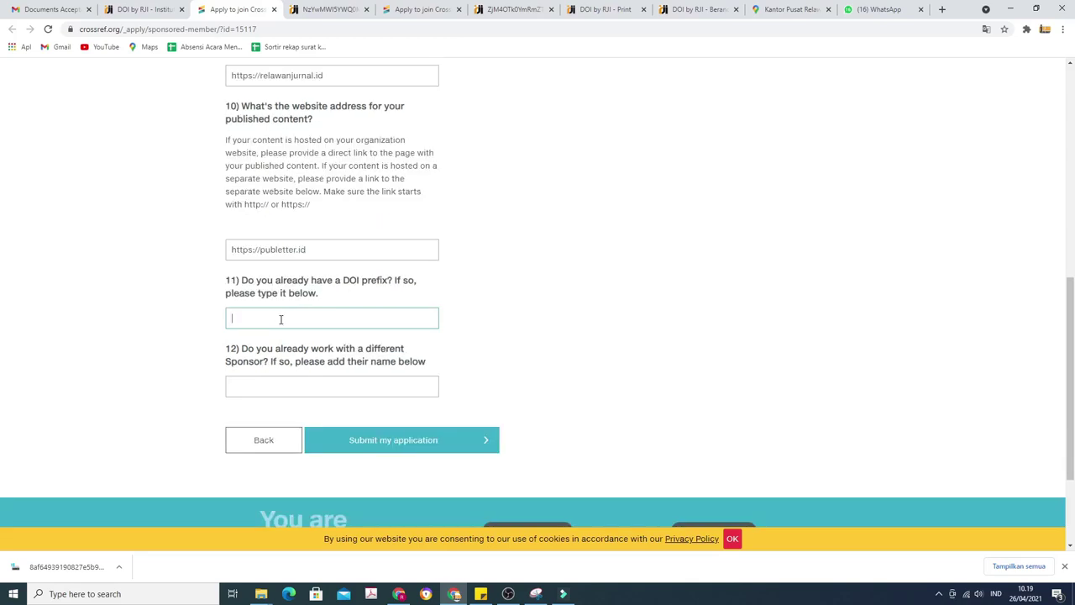